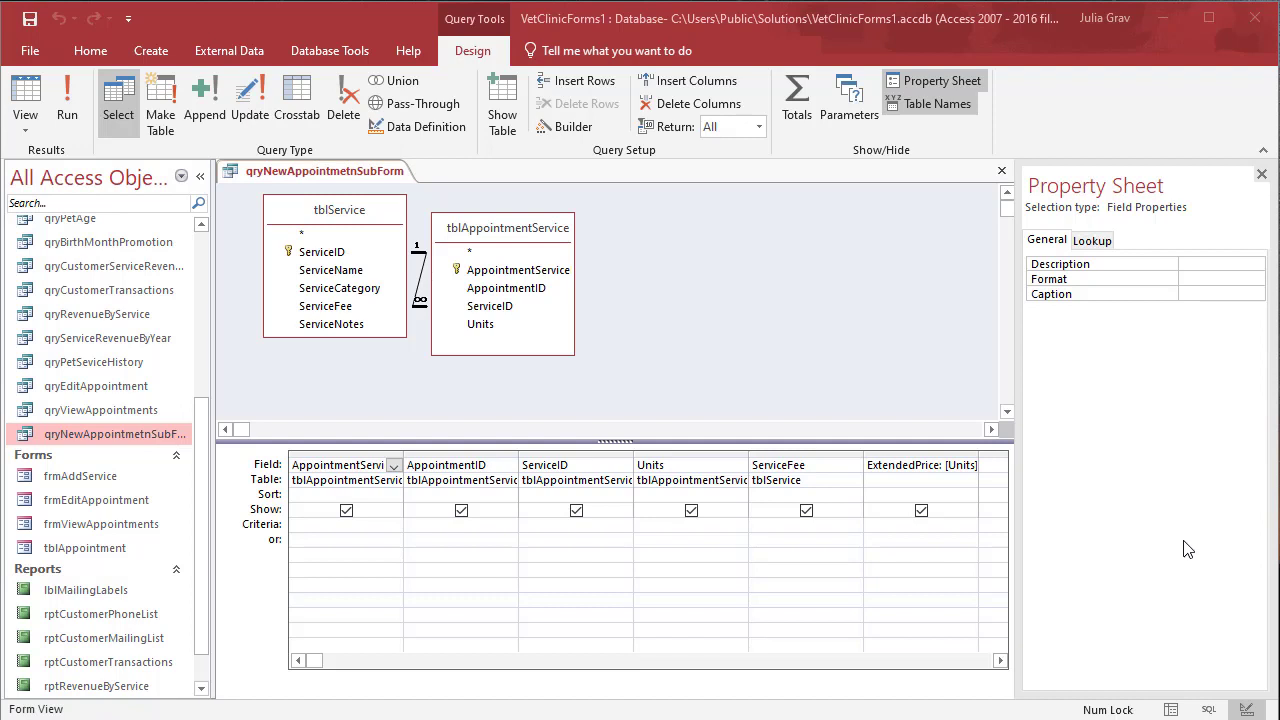
Step: Review the ExtendedPrice expression [Units]*[ServiceFee] in the Zoom box at font size 14
click(935, 465)
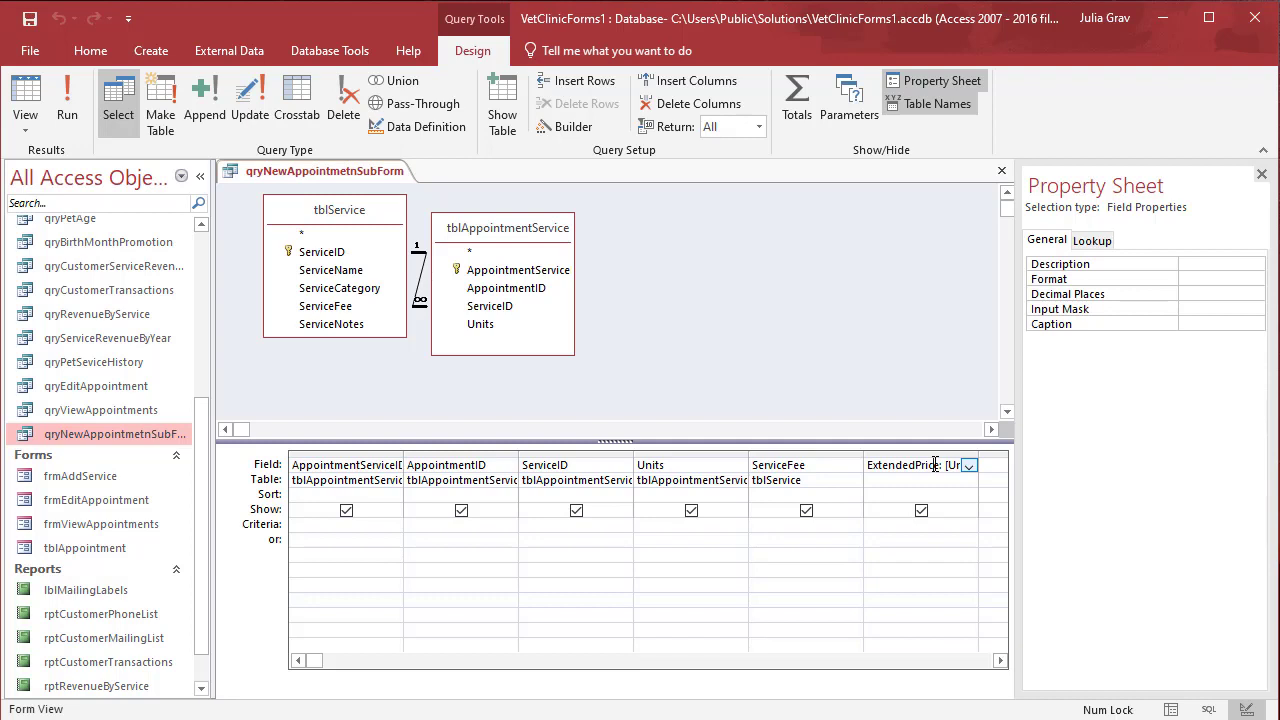
right_click(935, 465)
click(988, 612)
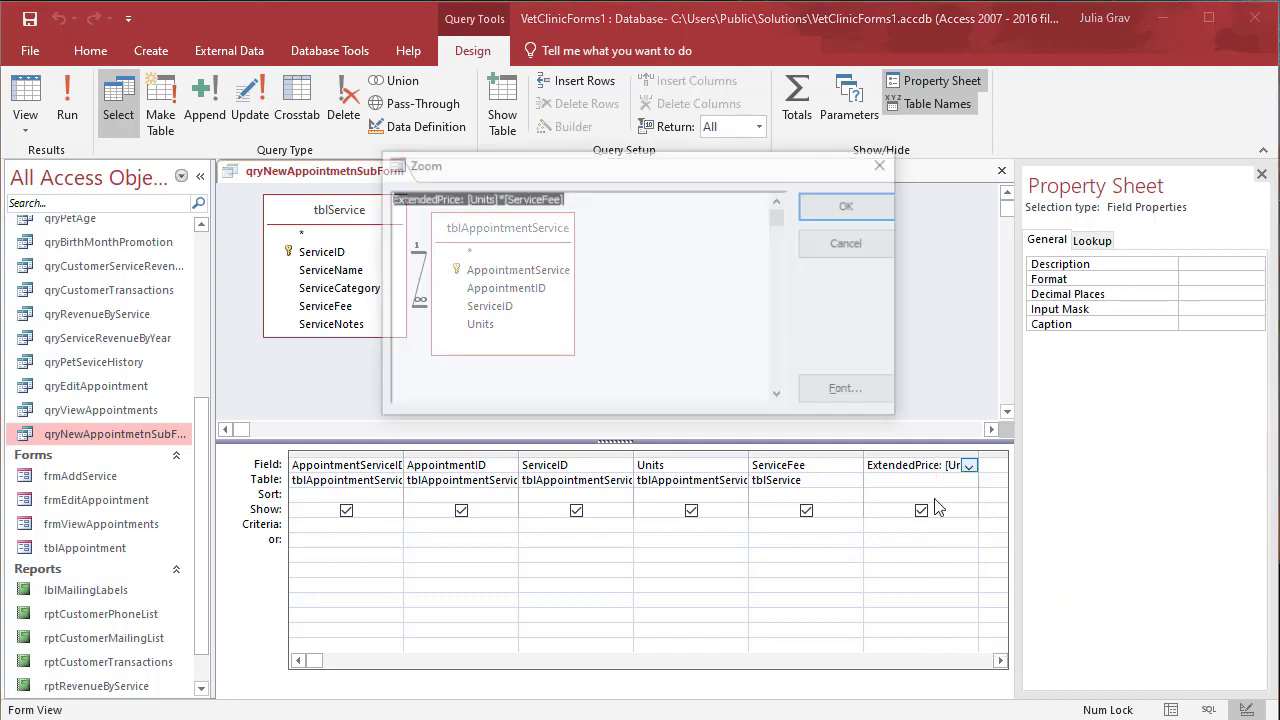
click(850, 390)
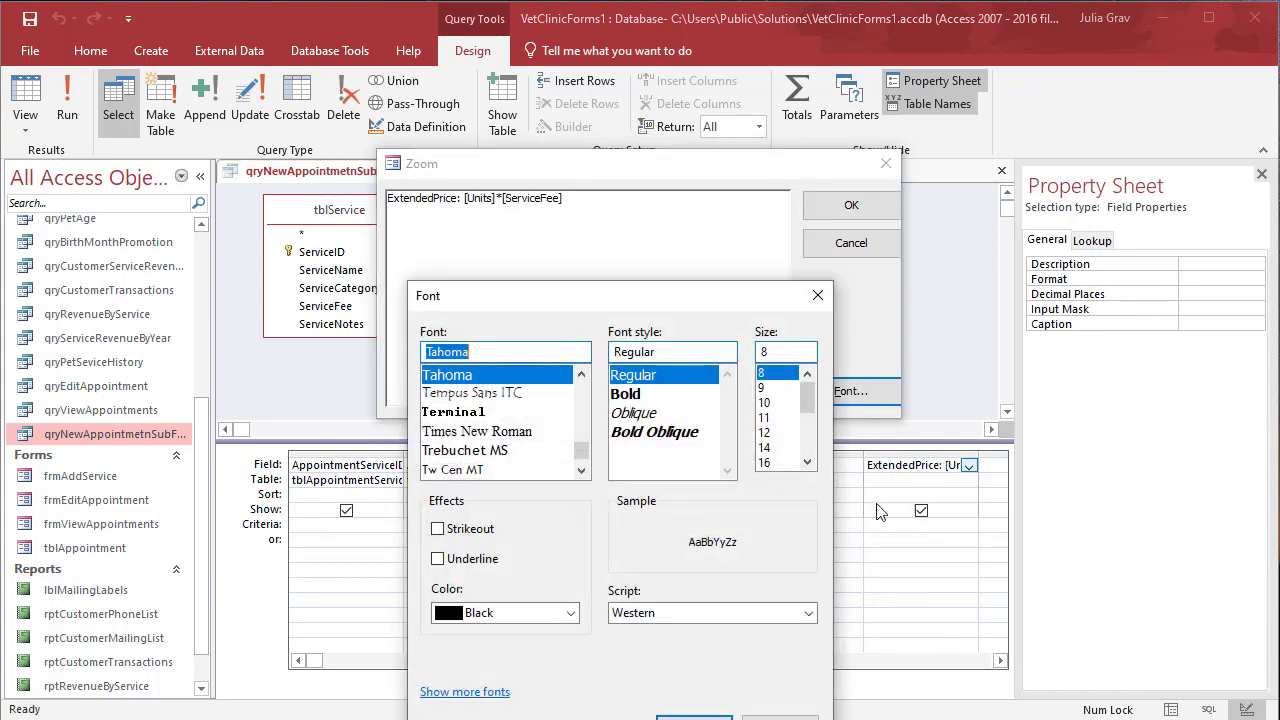
click(785, 448)
click(694, 717)
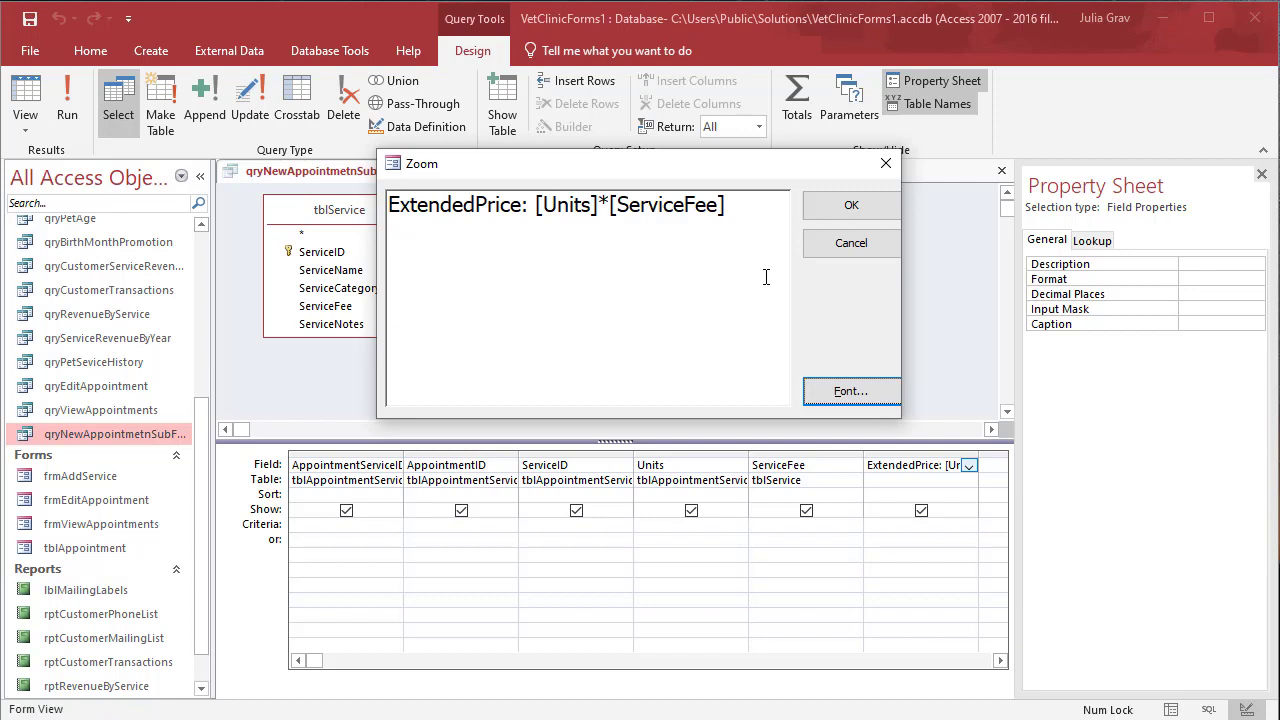
click(886, 163)
right_click(326, 173)
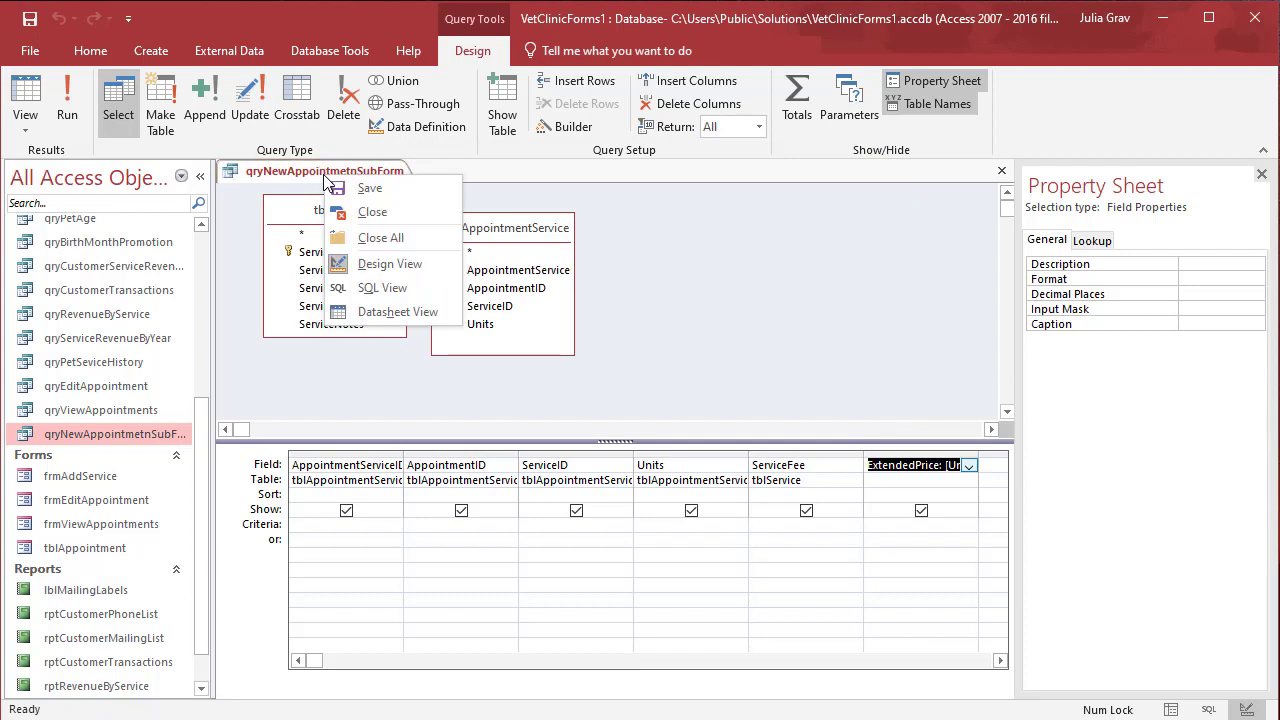
Step: Close the subform query, start the Form Wizard and add every tblAppointment field
click(372, 212)
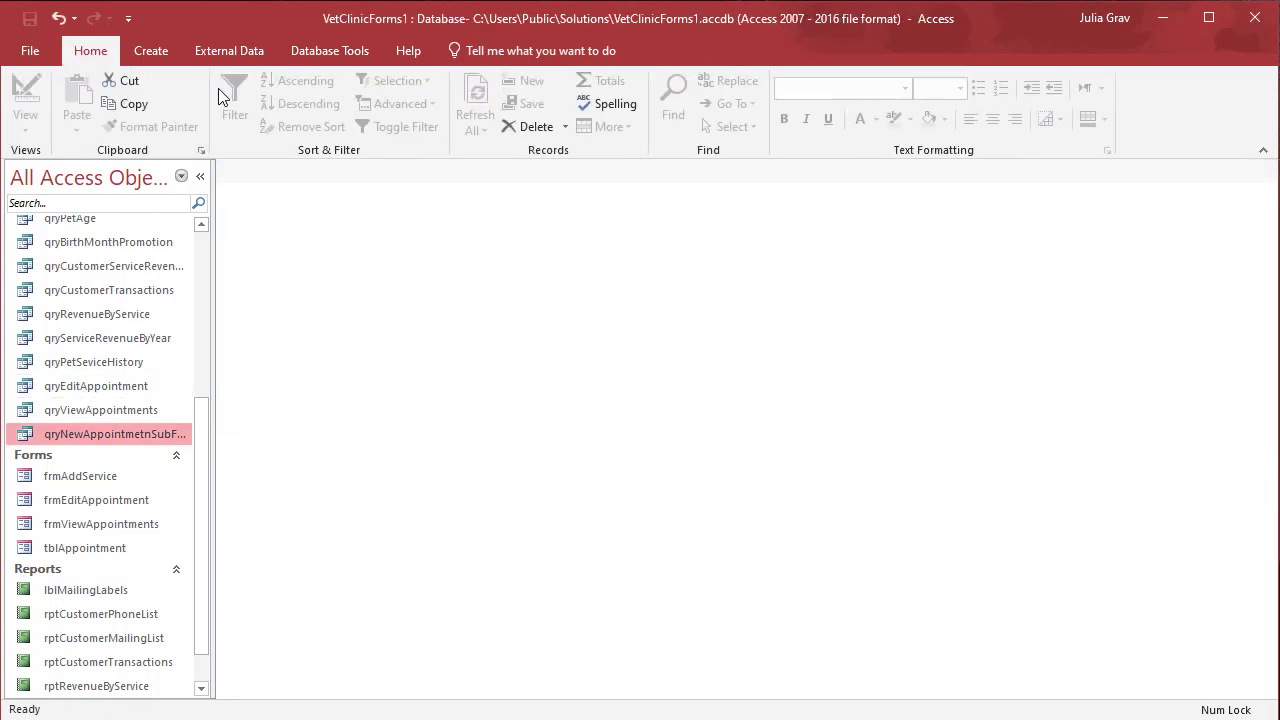
click(163, 55)
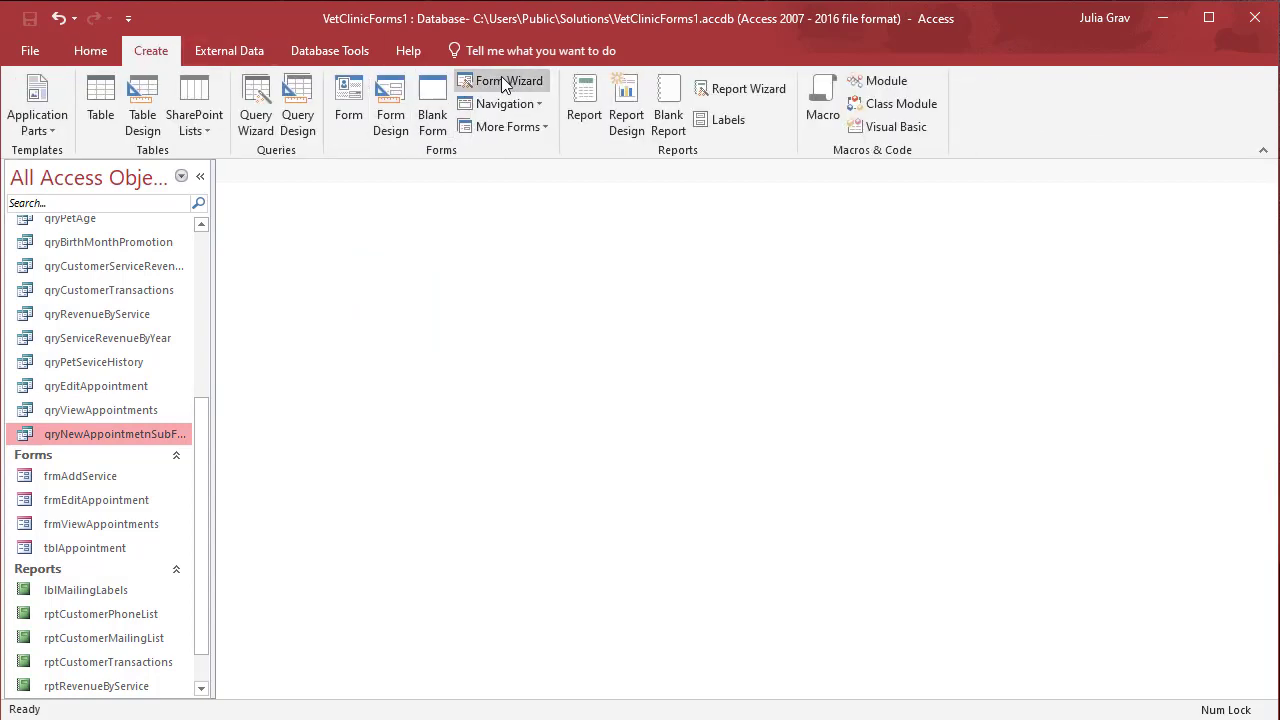
click(503, 79)
click(658, 262)
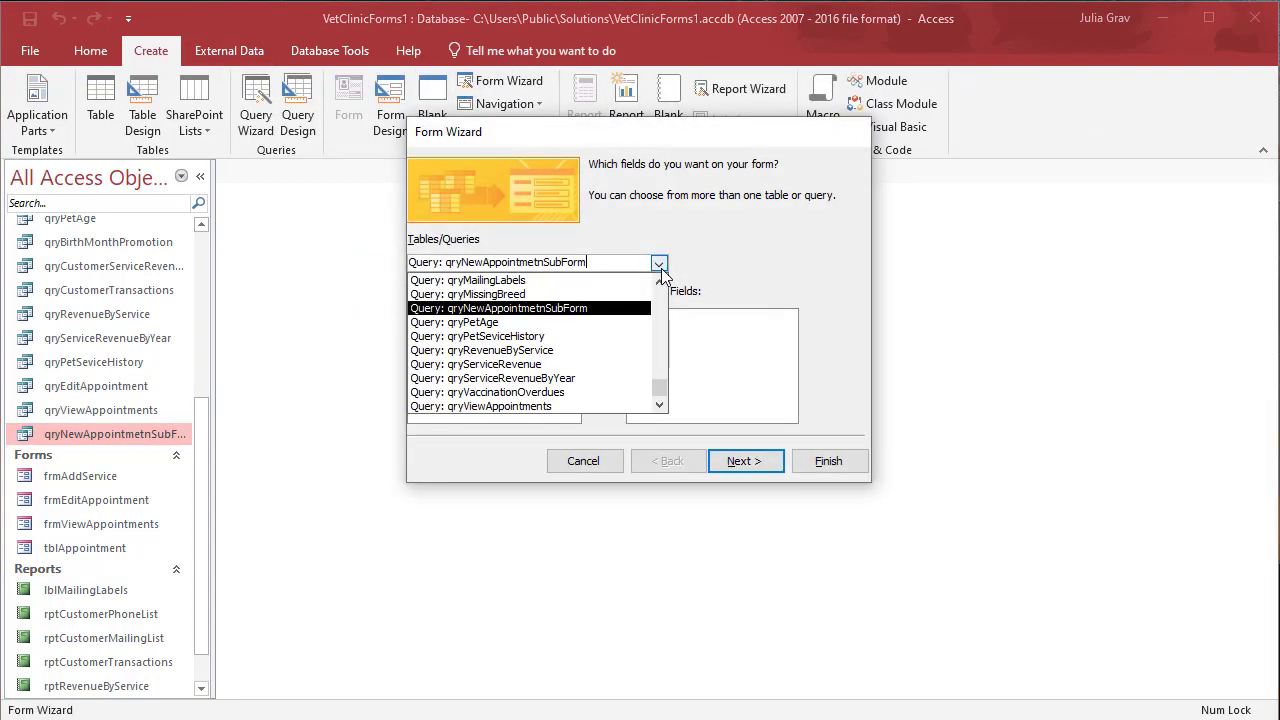
scroll(590, 345, up, 5)
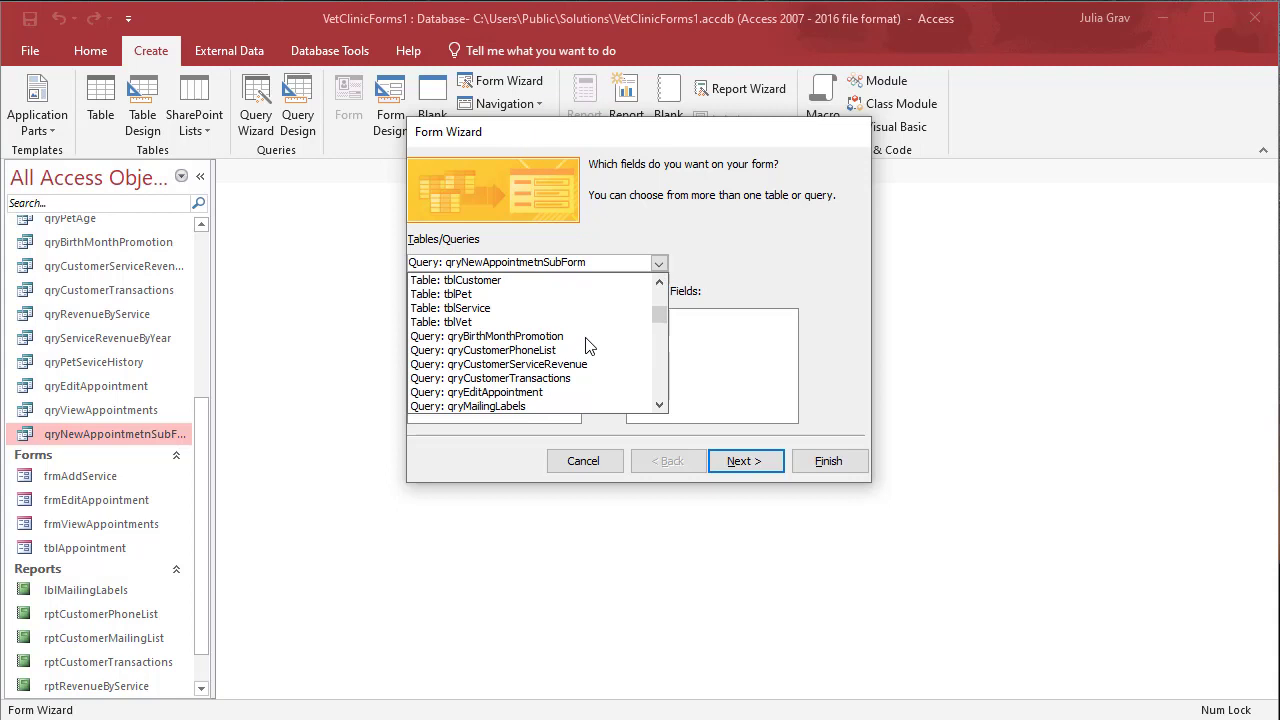
click(562, 283)
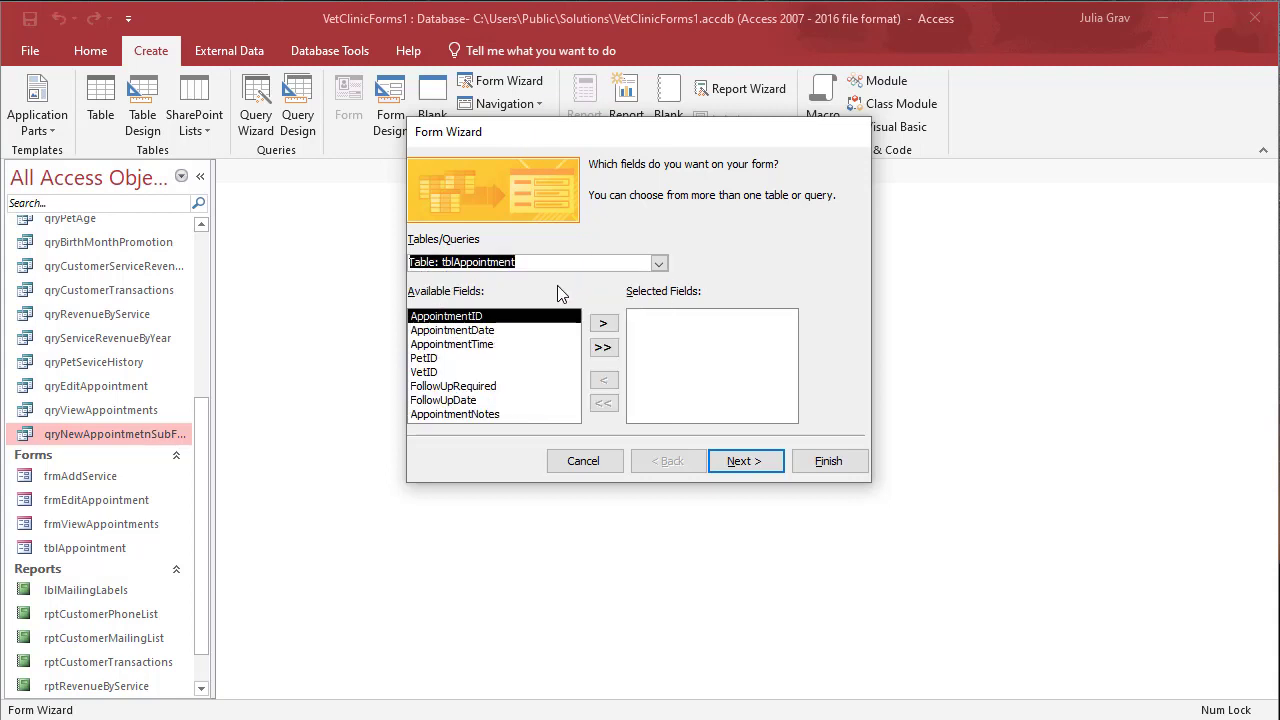
click(603, 349)
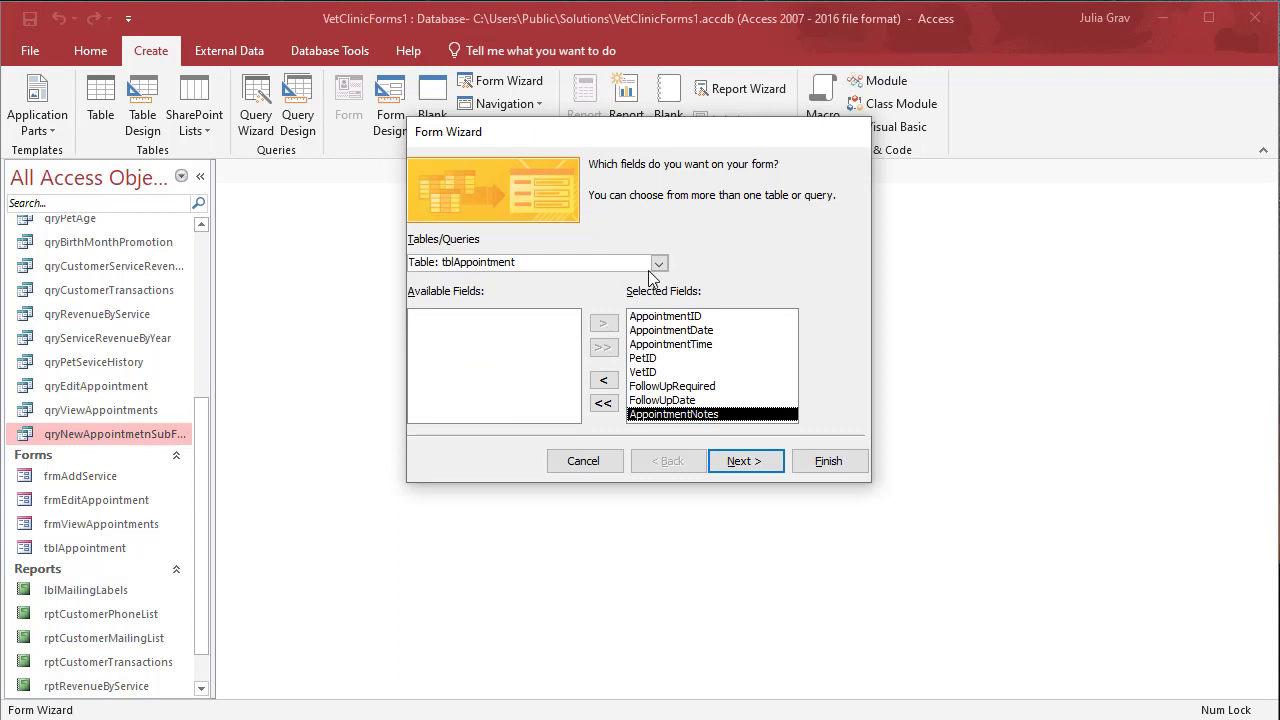
Step: Add the CustomerID field from tblPet to the form's fields
click(659, 264)
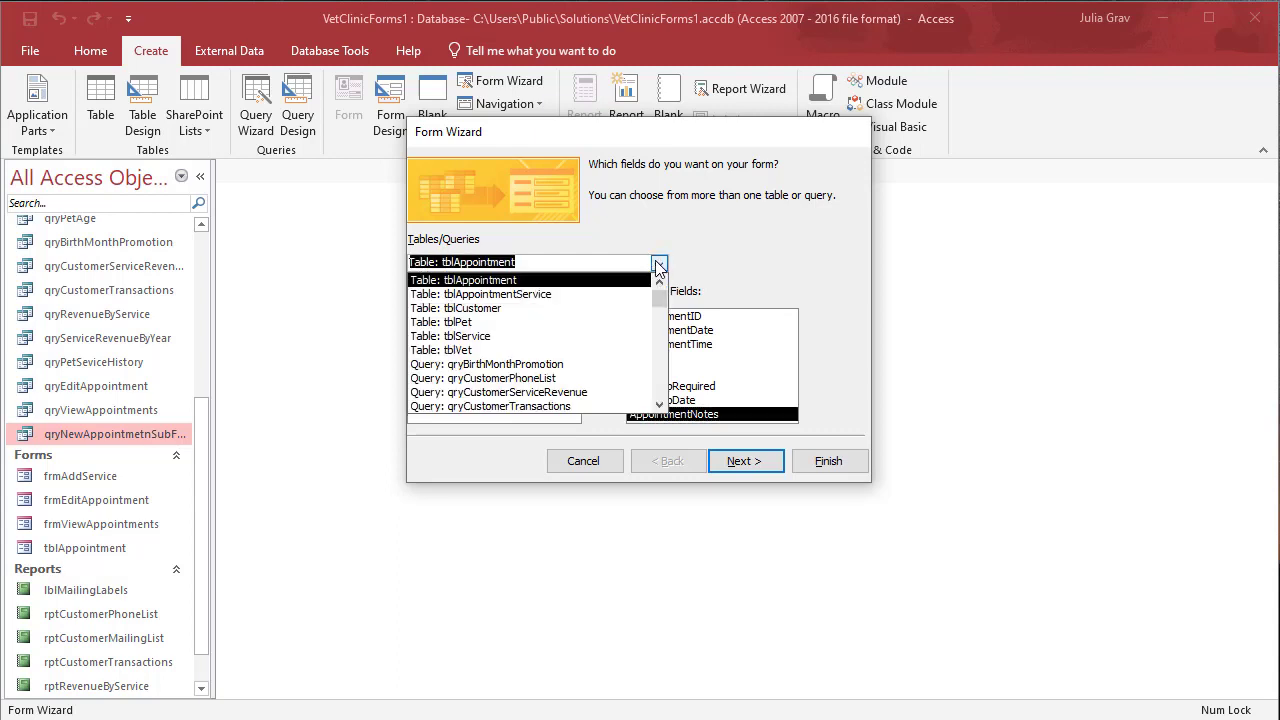
click(574, 324)
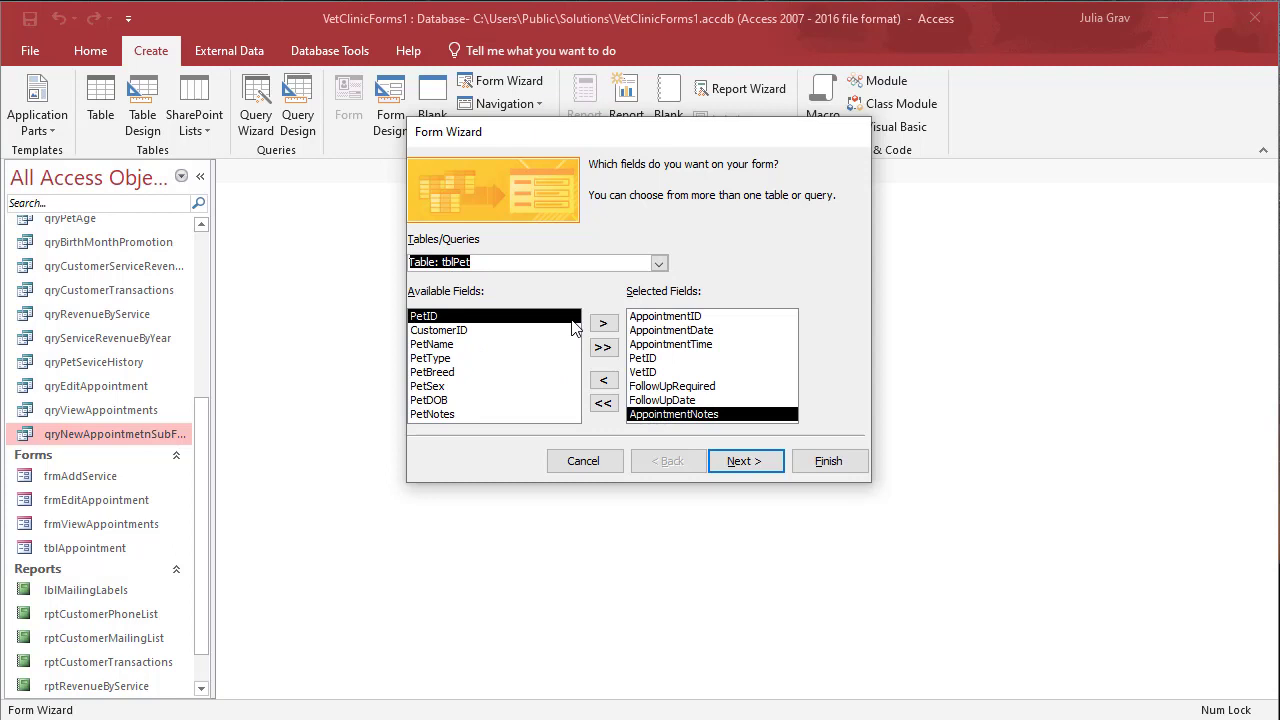
click(553, 333)
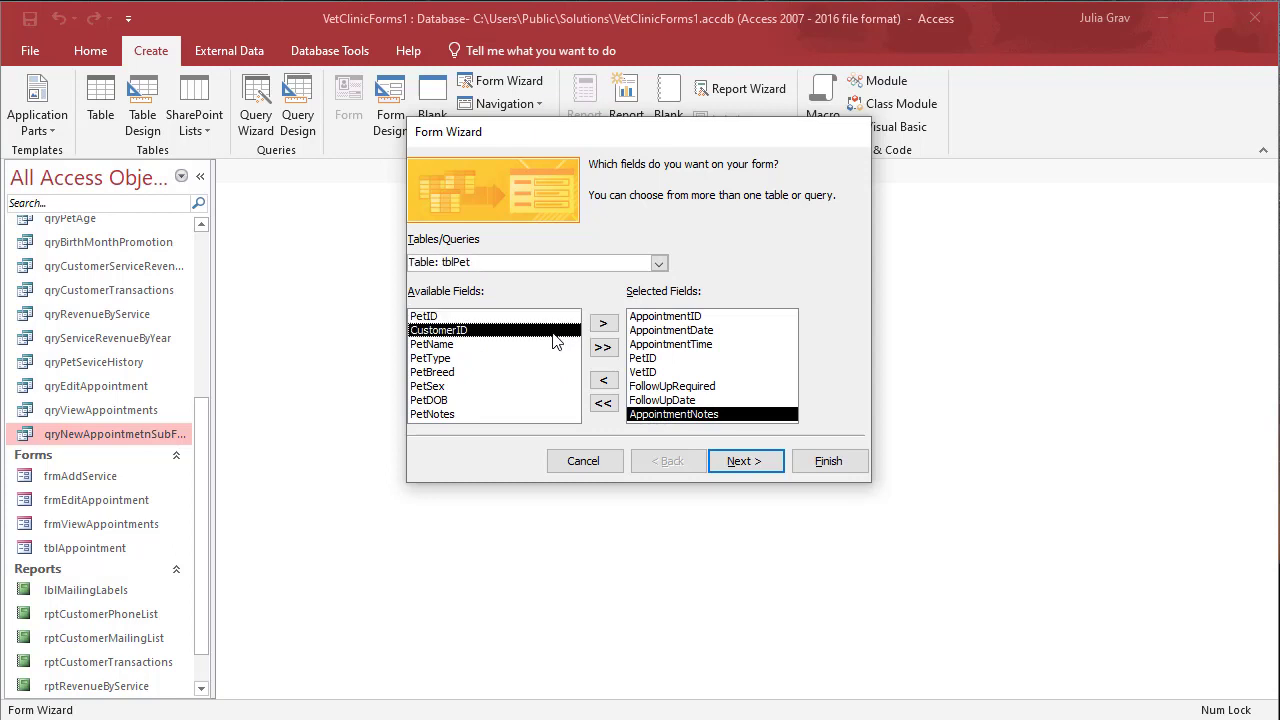
click(604, 323)
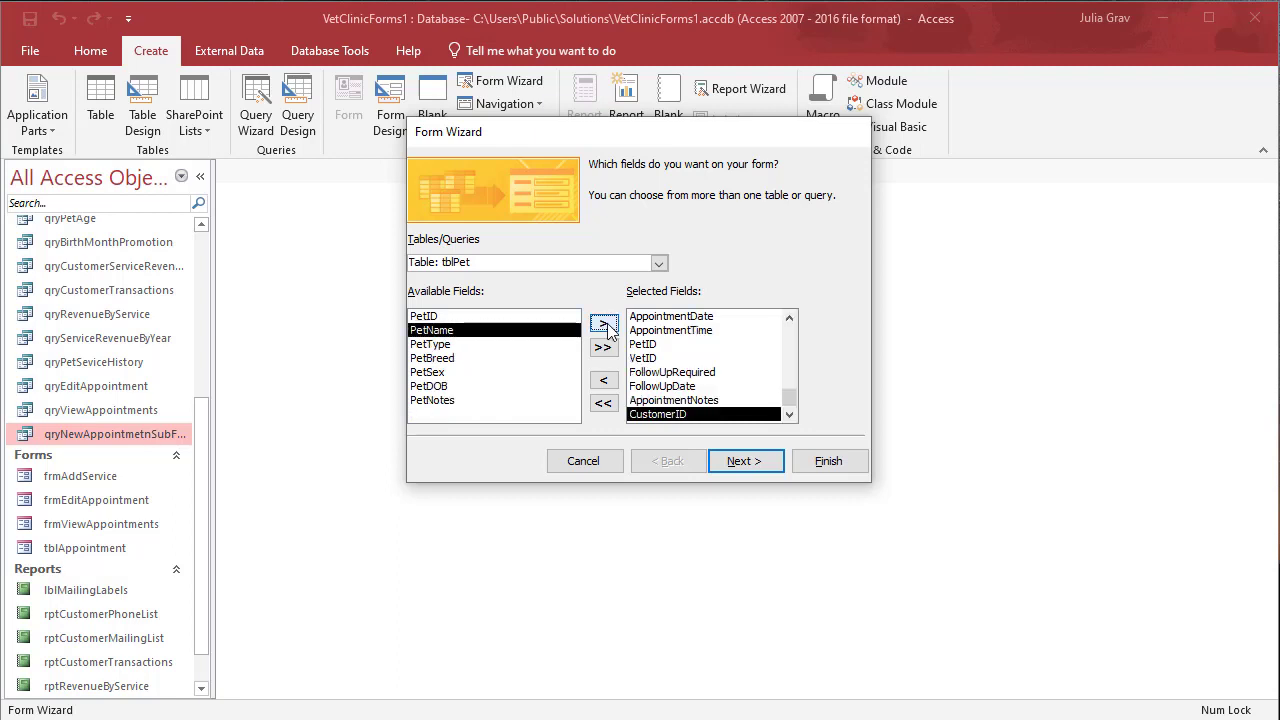
Step: Add all qryNewAppointmetnSubForm fields to the form's fields
click(658, 265)
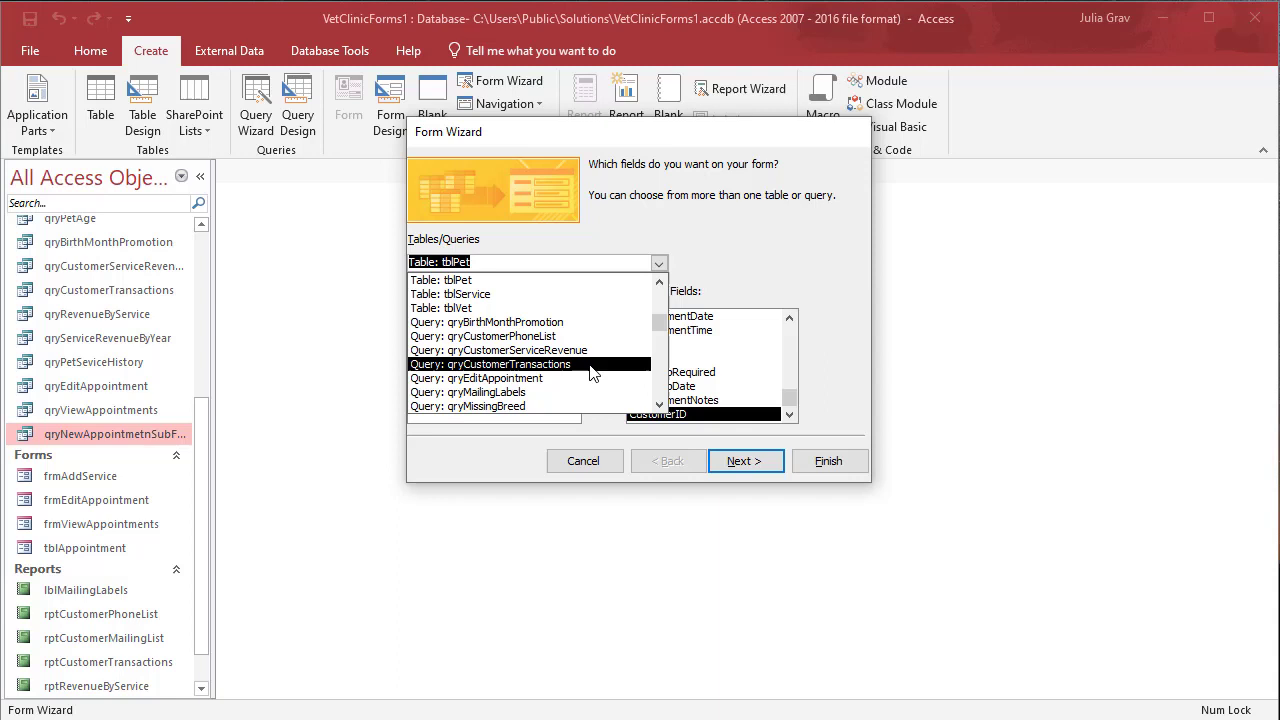
scroll(588, 378, down, 2)
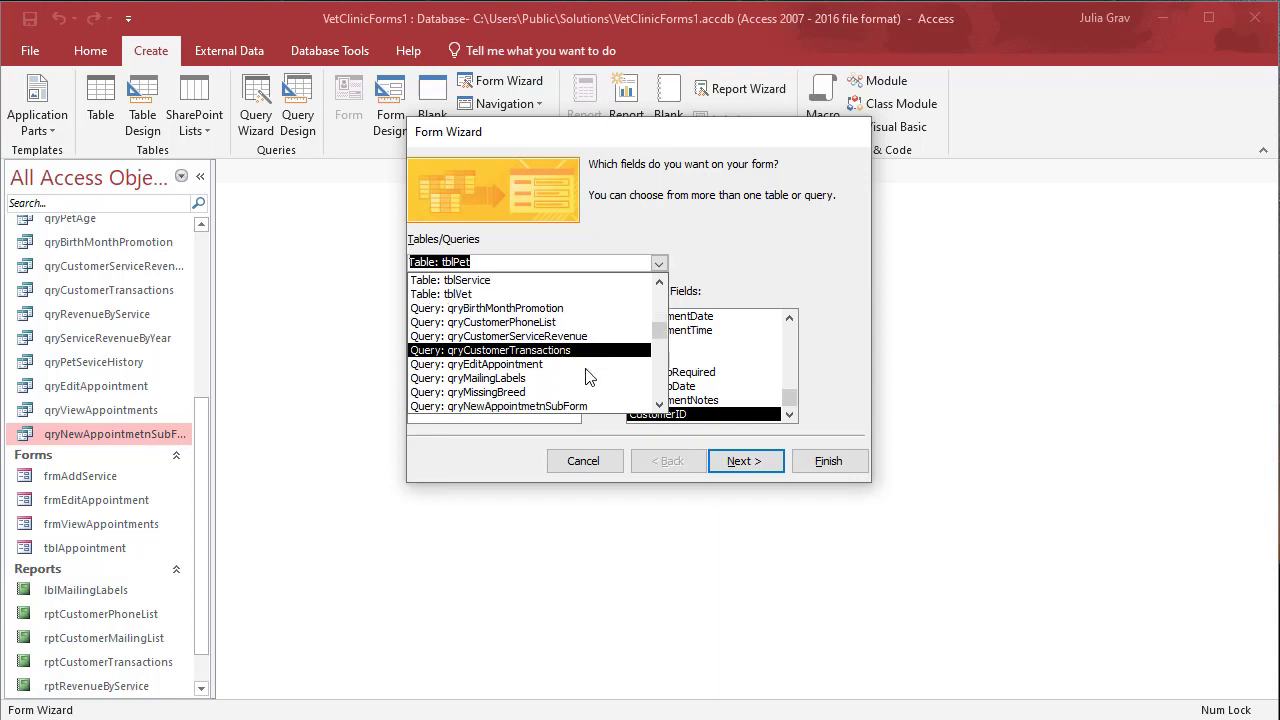
click(576, 392)
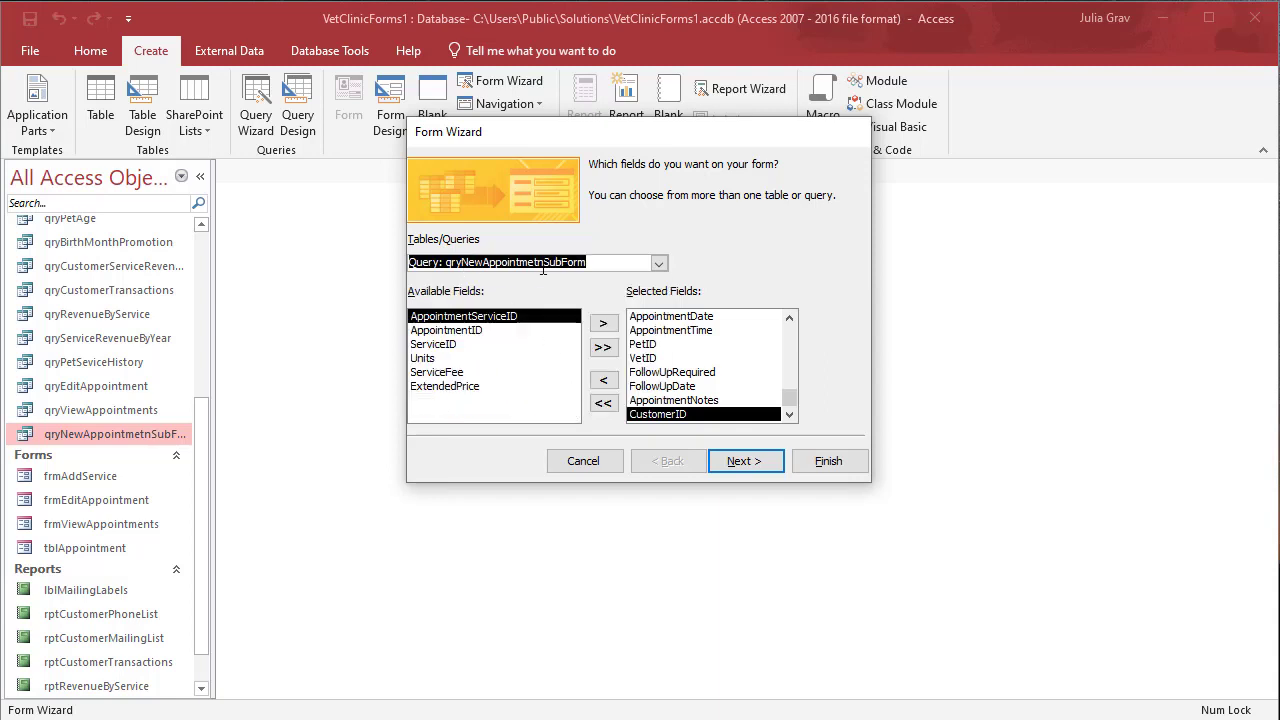
click(603, 347)
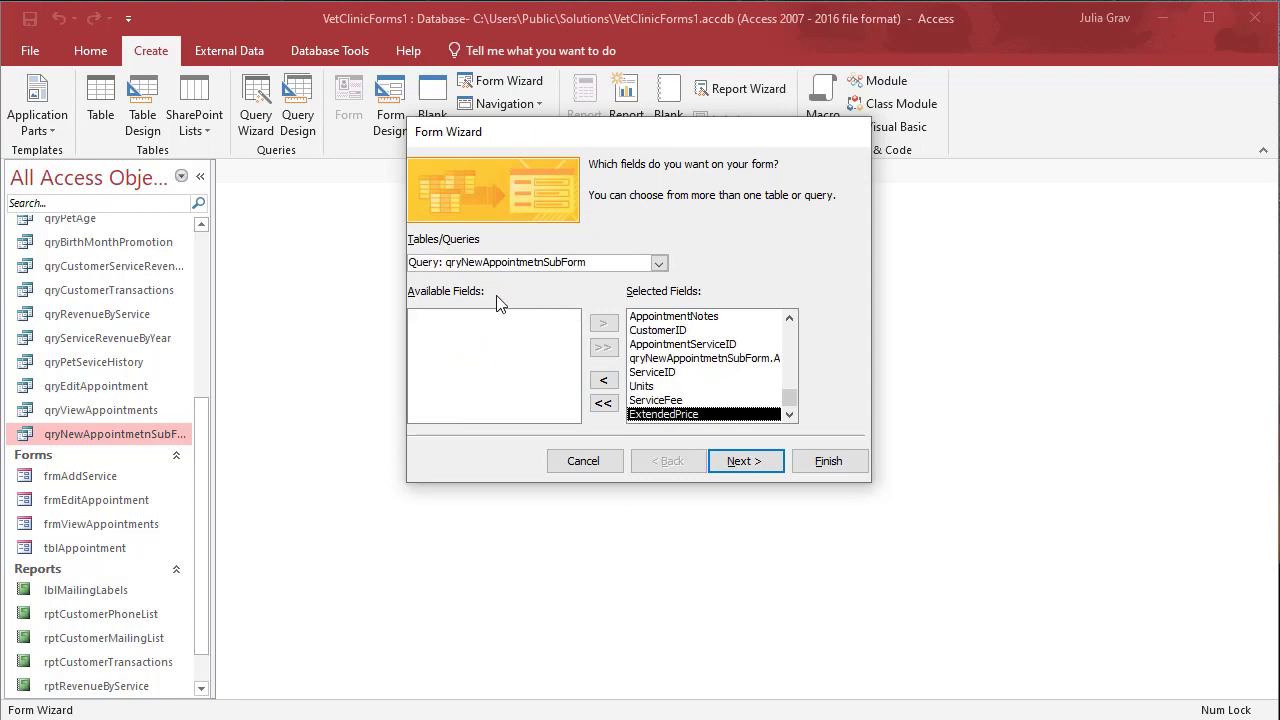
click(745, 461)
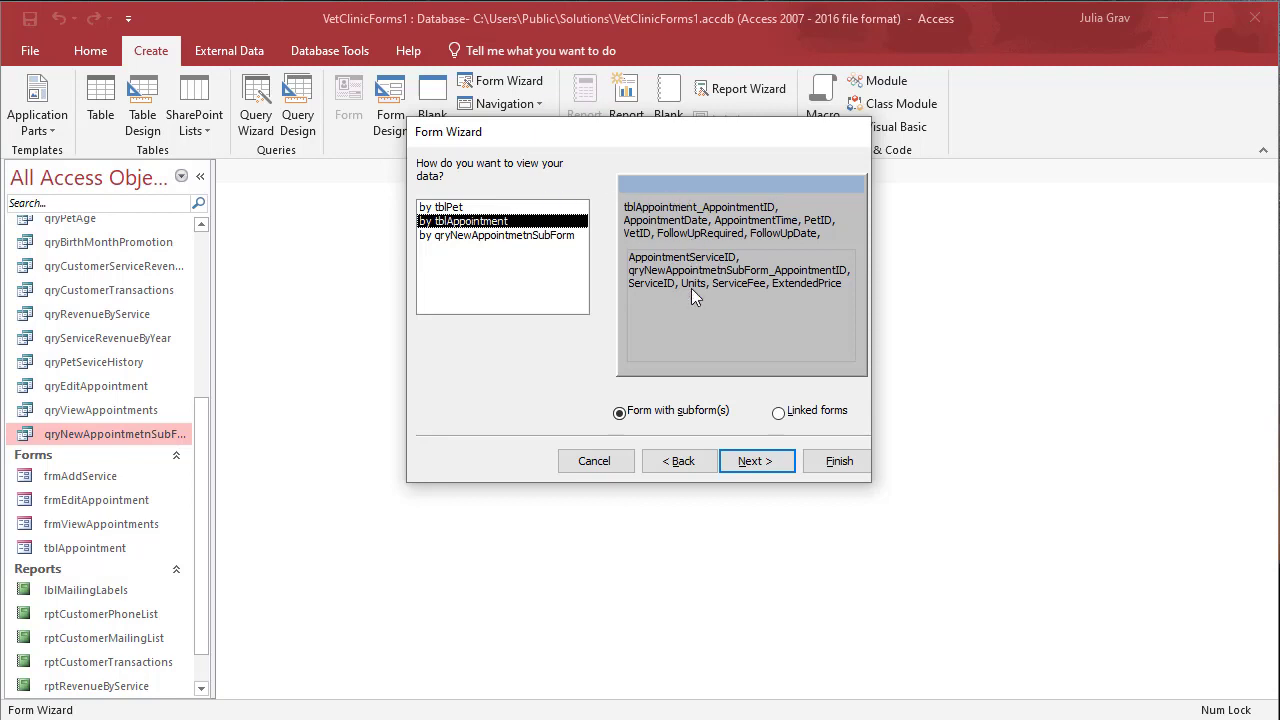
Step: View by tblAppointment with a datasheet subform, titled frmNewAppointment and frmNewAppointmetnSubForm
click(758, 463)
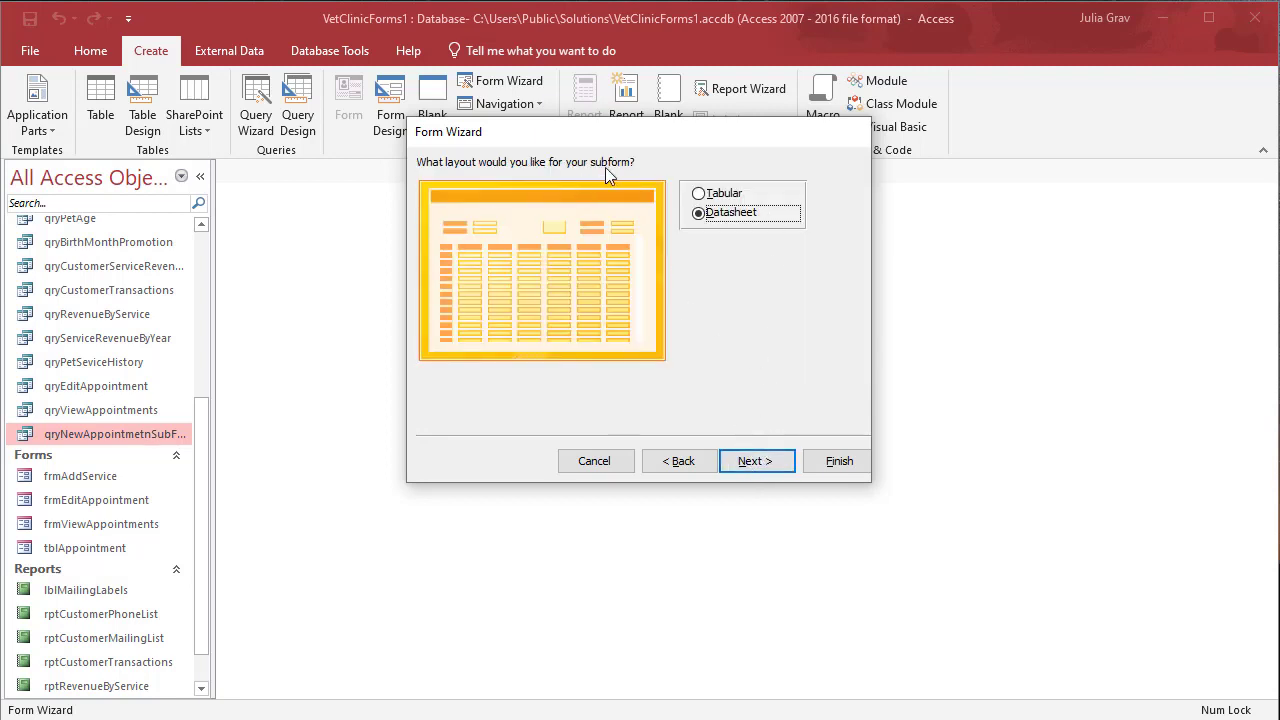
click(757, 458)
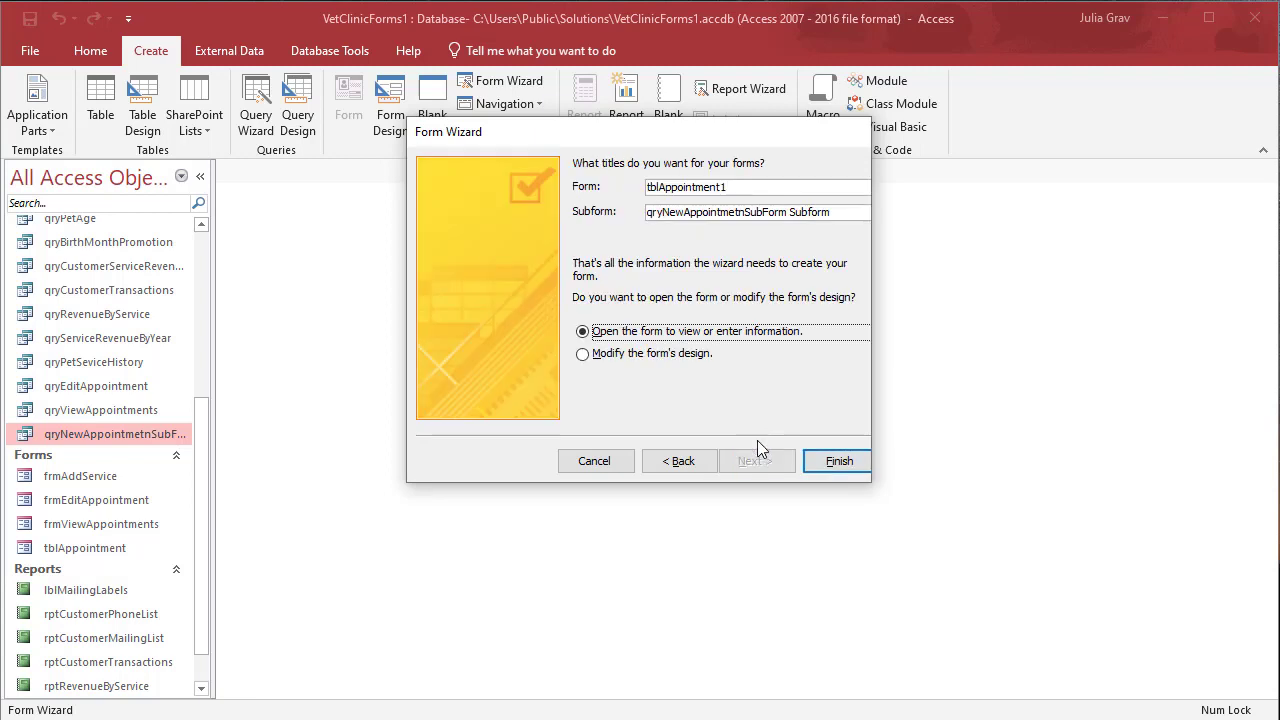
drag(722, 188, 630, 177)
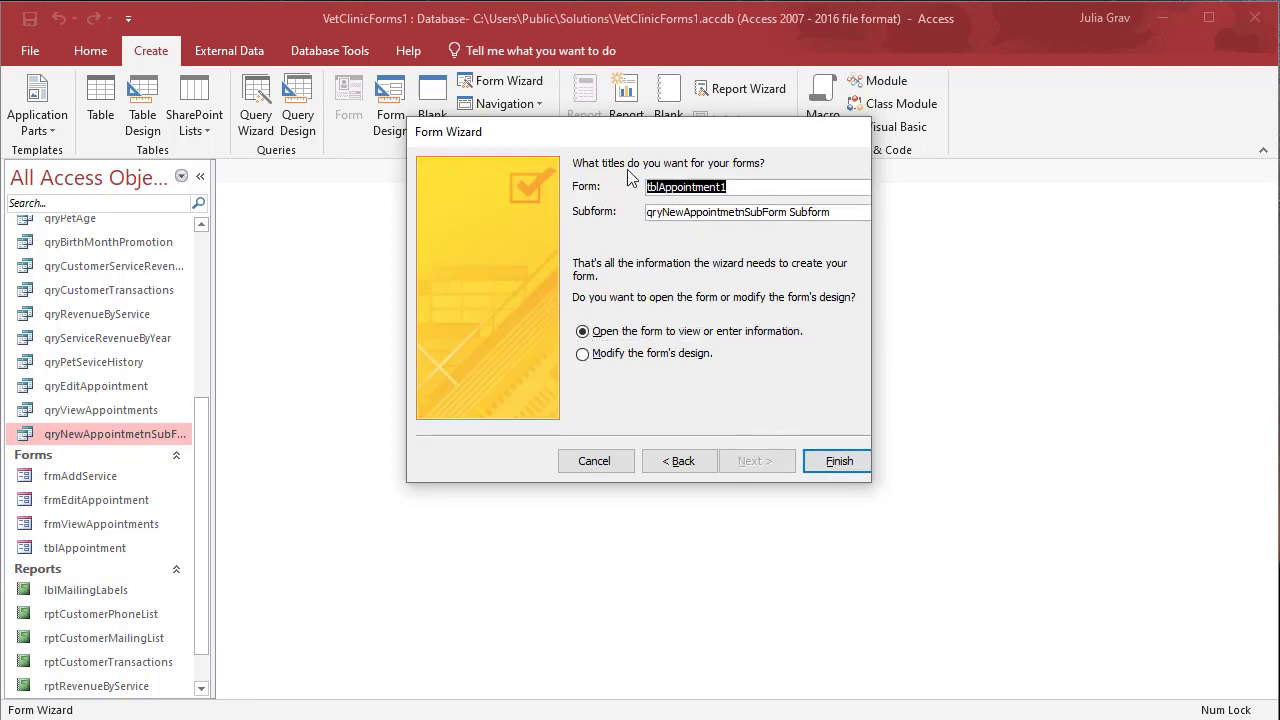
text(frm)
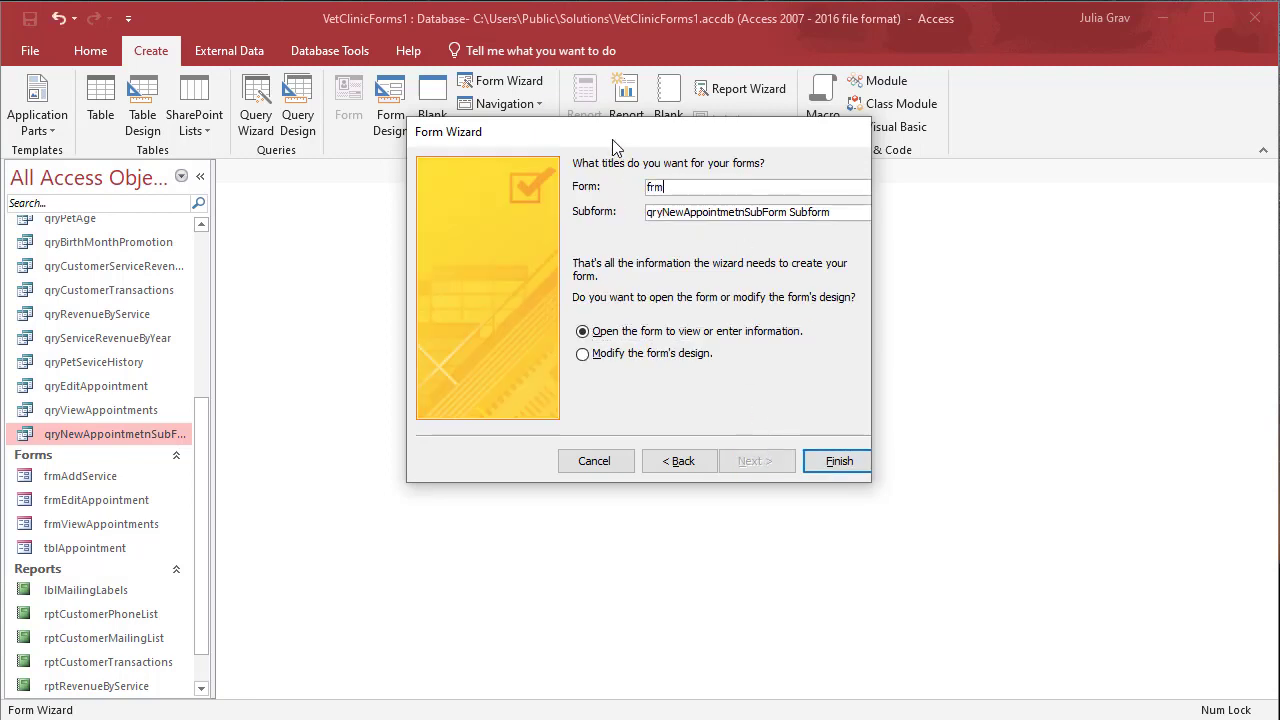
text(NewAppointment)
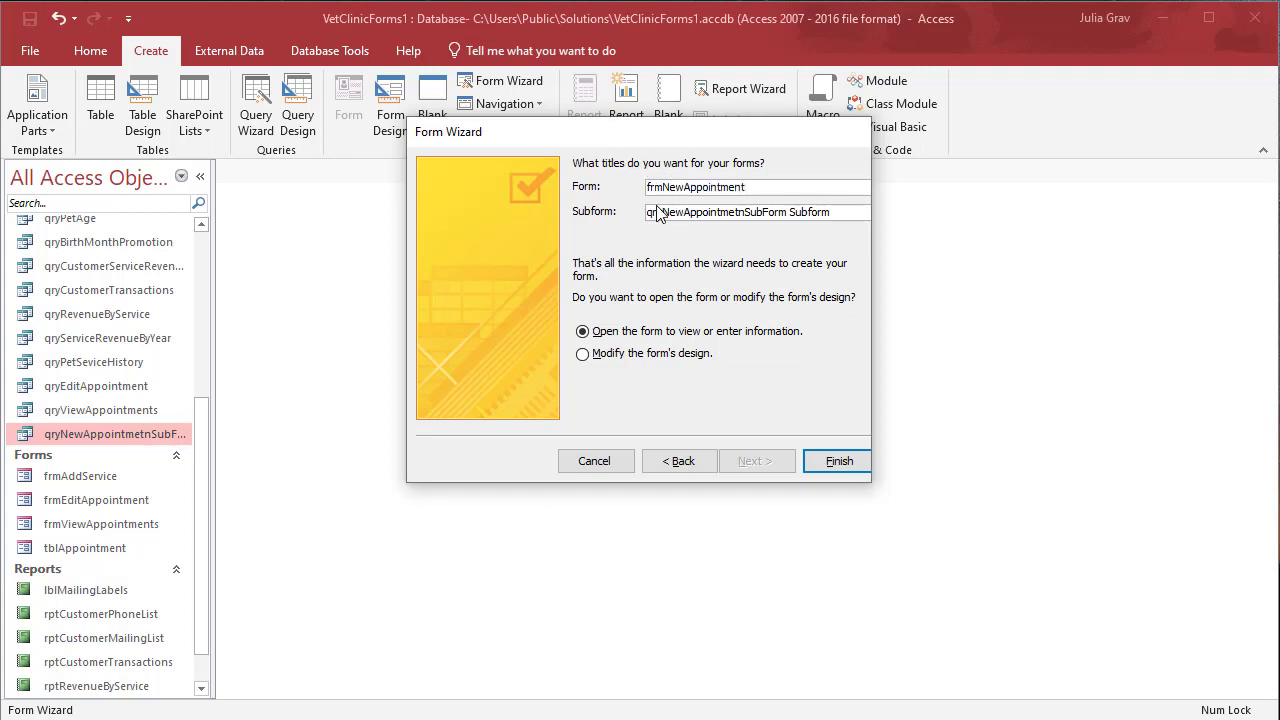
drag(661, 212, 647, 213)
text(frm)
key(BackSpace)
key(BackSpace)
key(BackSpace)
key(BackSpace)
key(BackSpace)
key(BackSpace)
Step: Finish the wizard and change appointment 4's CustomerID to a different customer
click(832, 462)
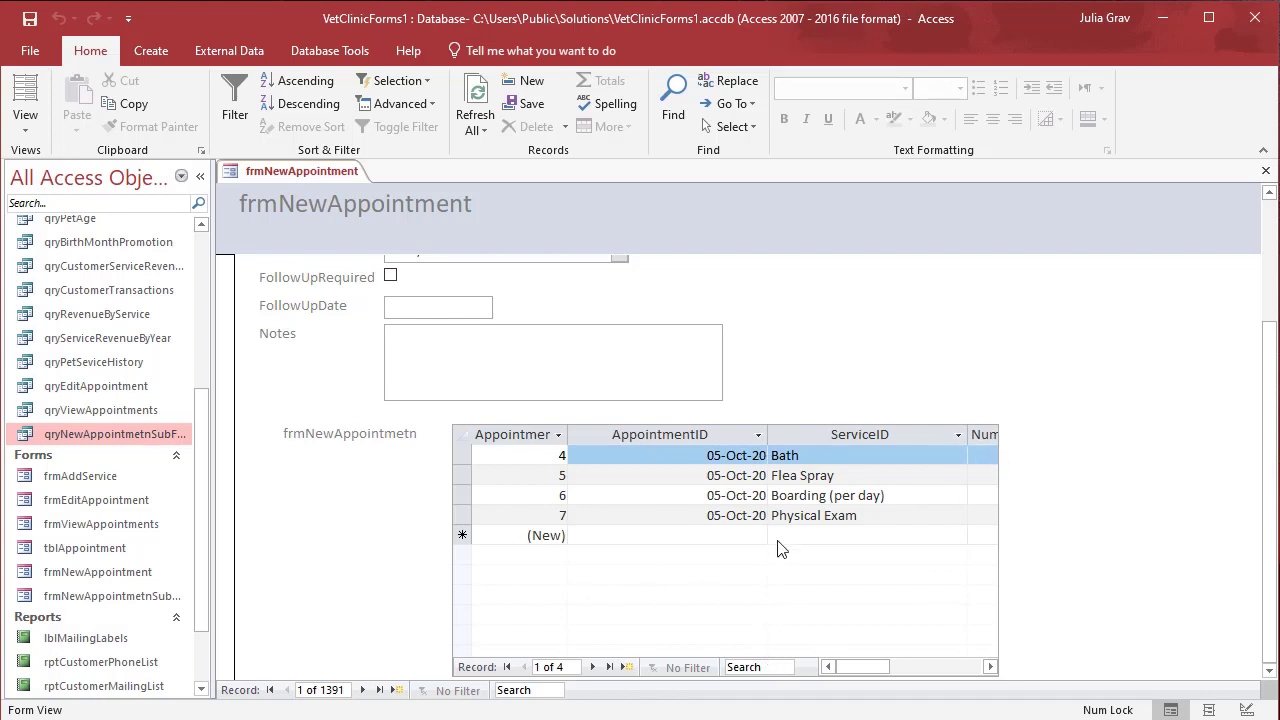
drag(1270, 370, 1270, 250)
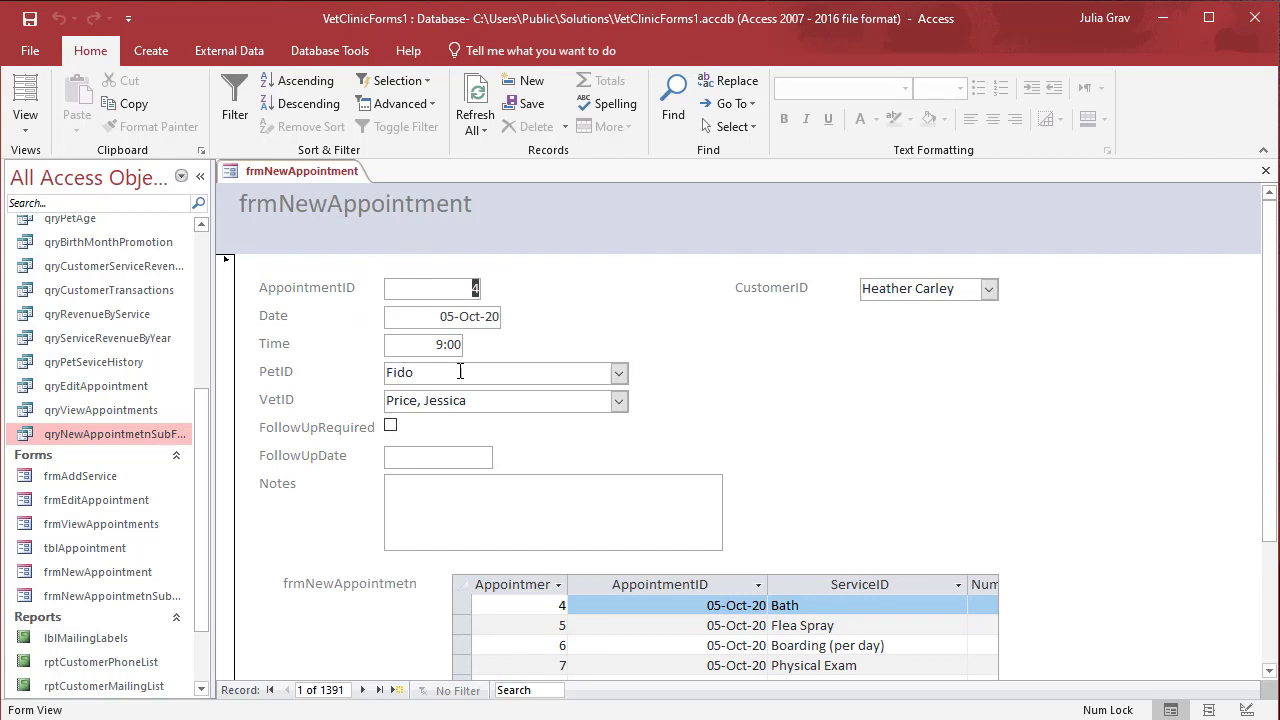
click(988, 289)
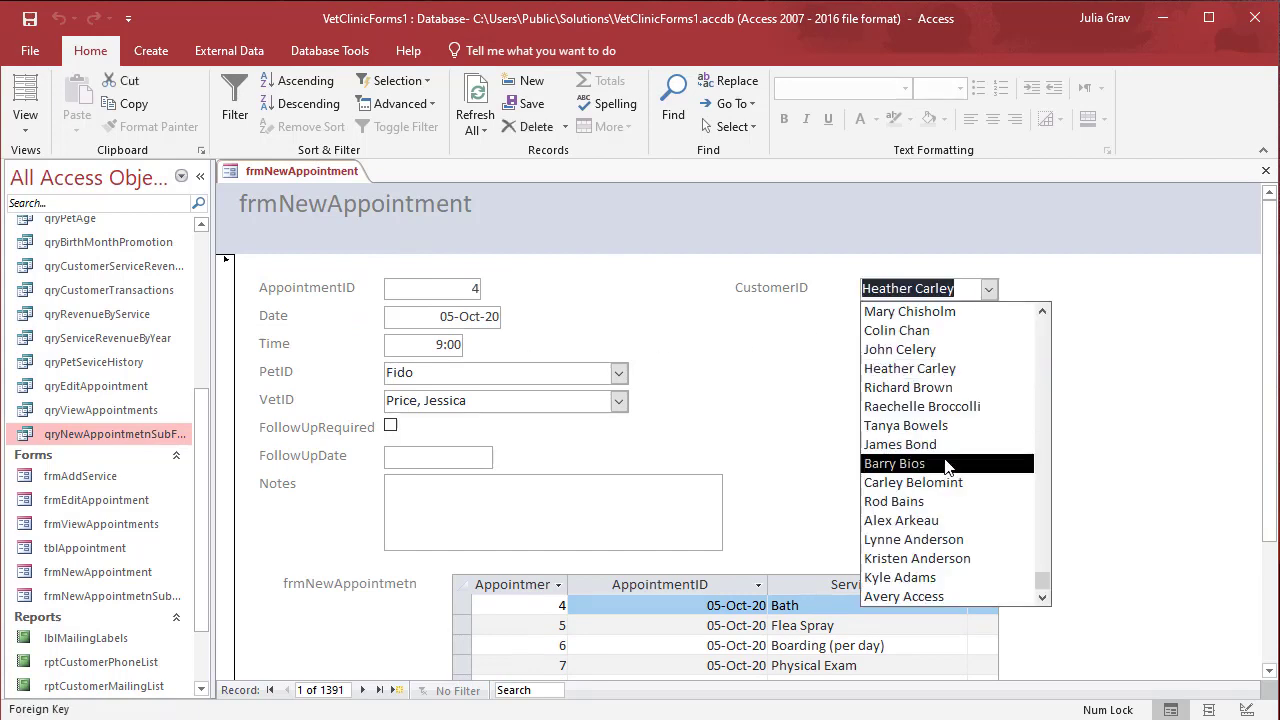
click(947, 464)
scroll(803, 491, down, 2)
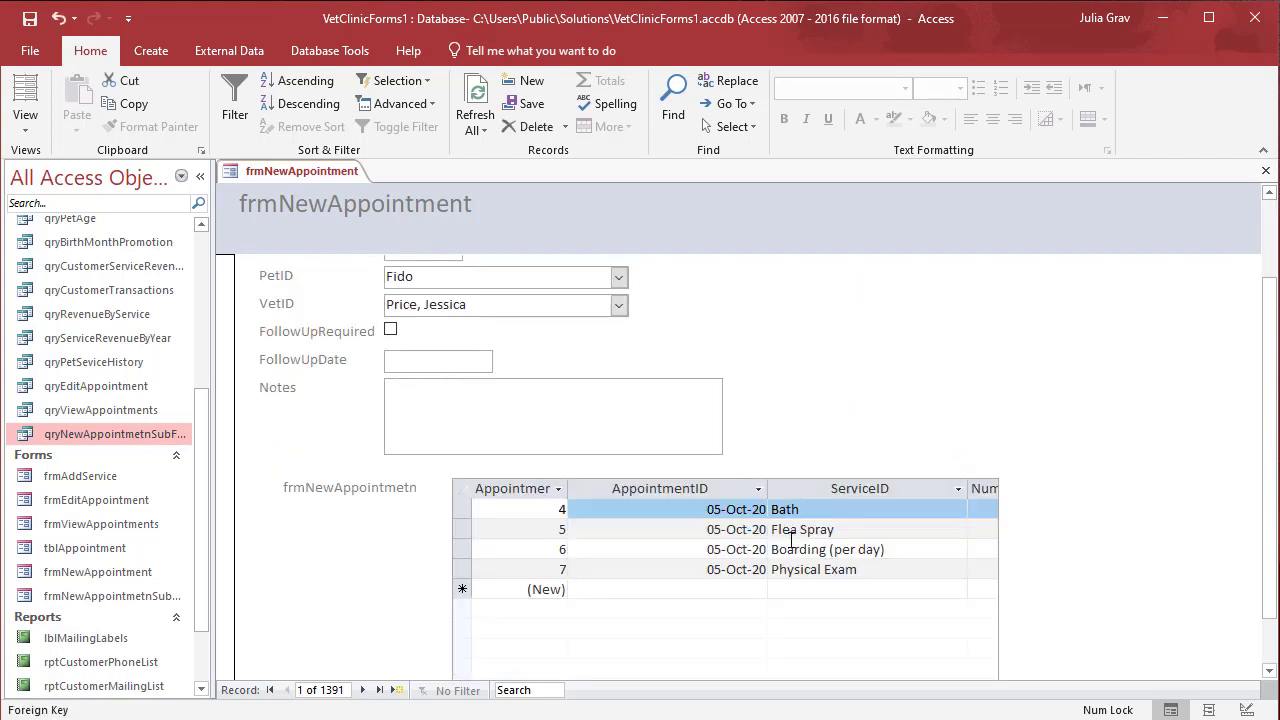
scroll(784, 514, up, 2)
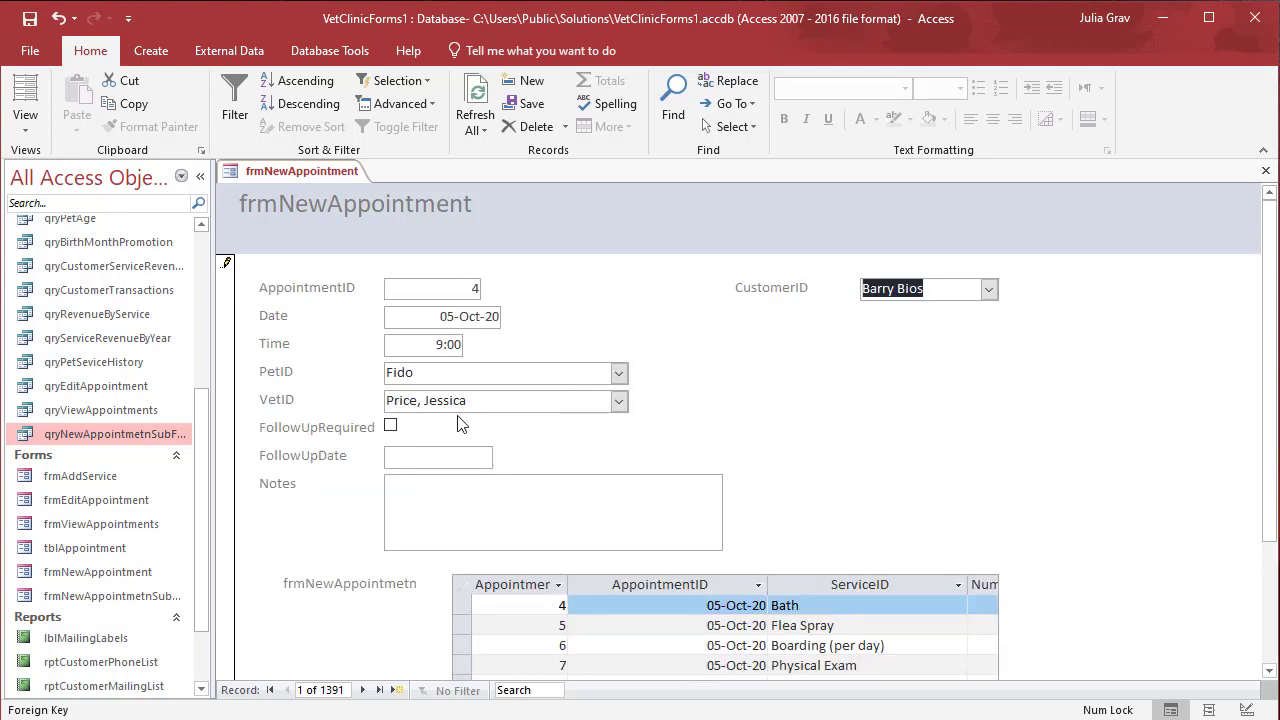
Step: Switch frmNewAppointment to Design View and delete the services subform's caption label
right_click(336, 172)
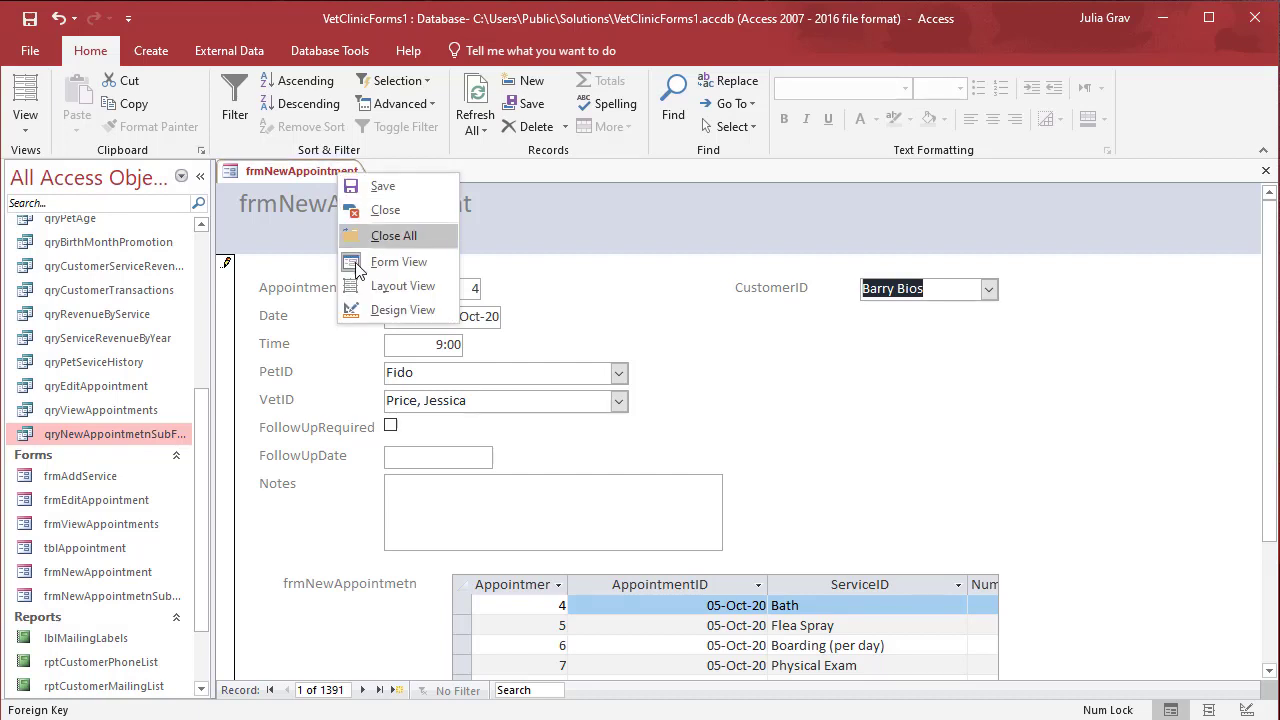
click(392, 310)
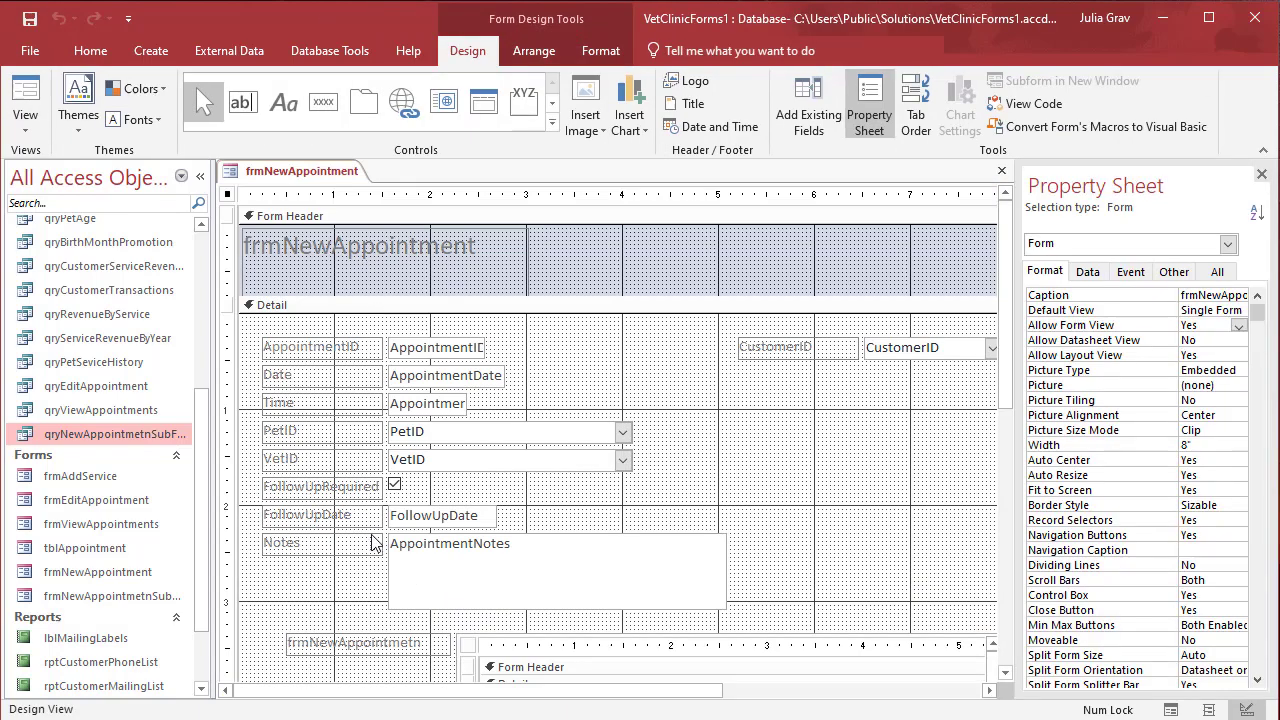
scroll(370, 550, down, 2)
click(365, 549)
click(363, 549)
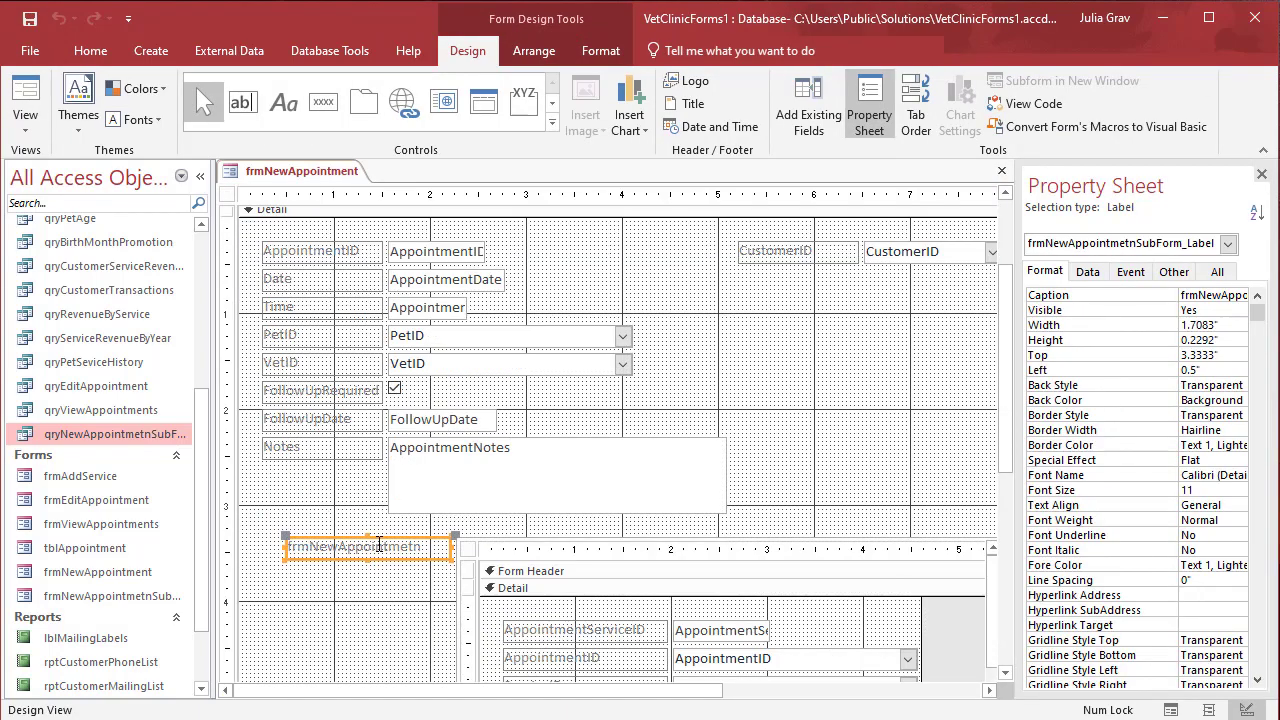
key(Delete)
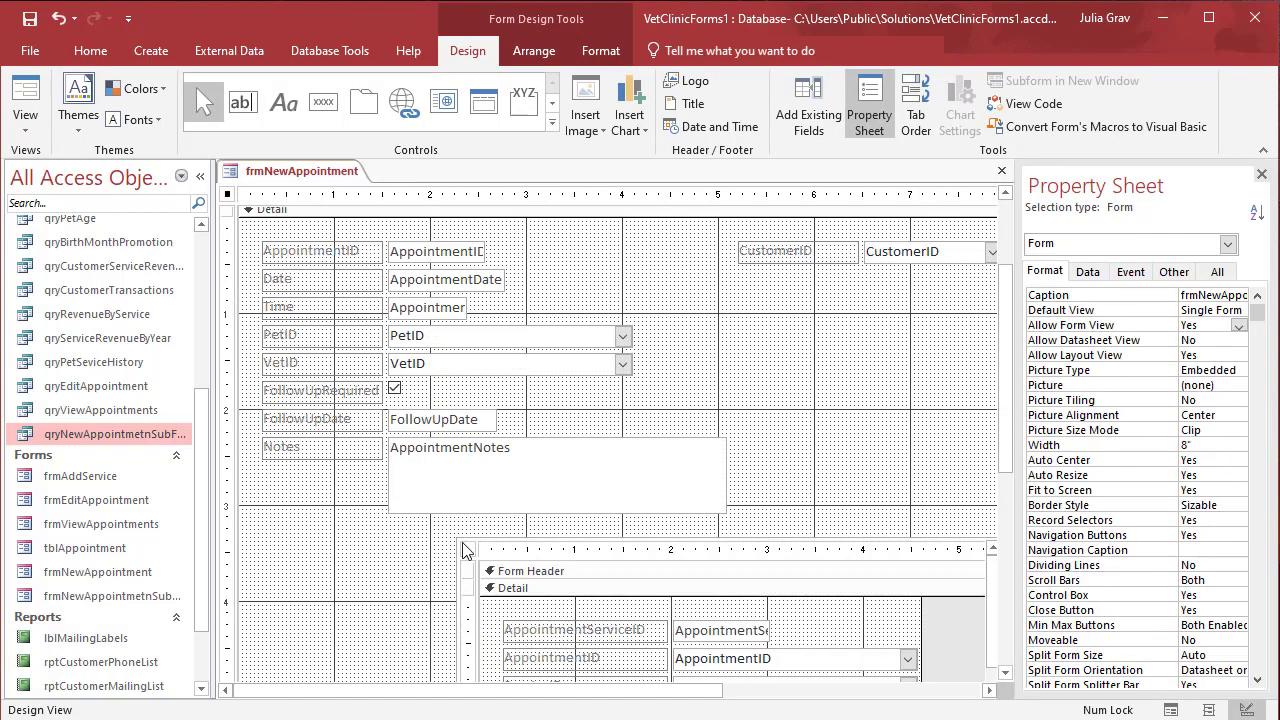
Step: Move the services subform to the left and widen it to about 7.42 inches
drag(463, 551, 265, 530)
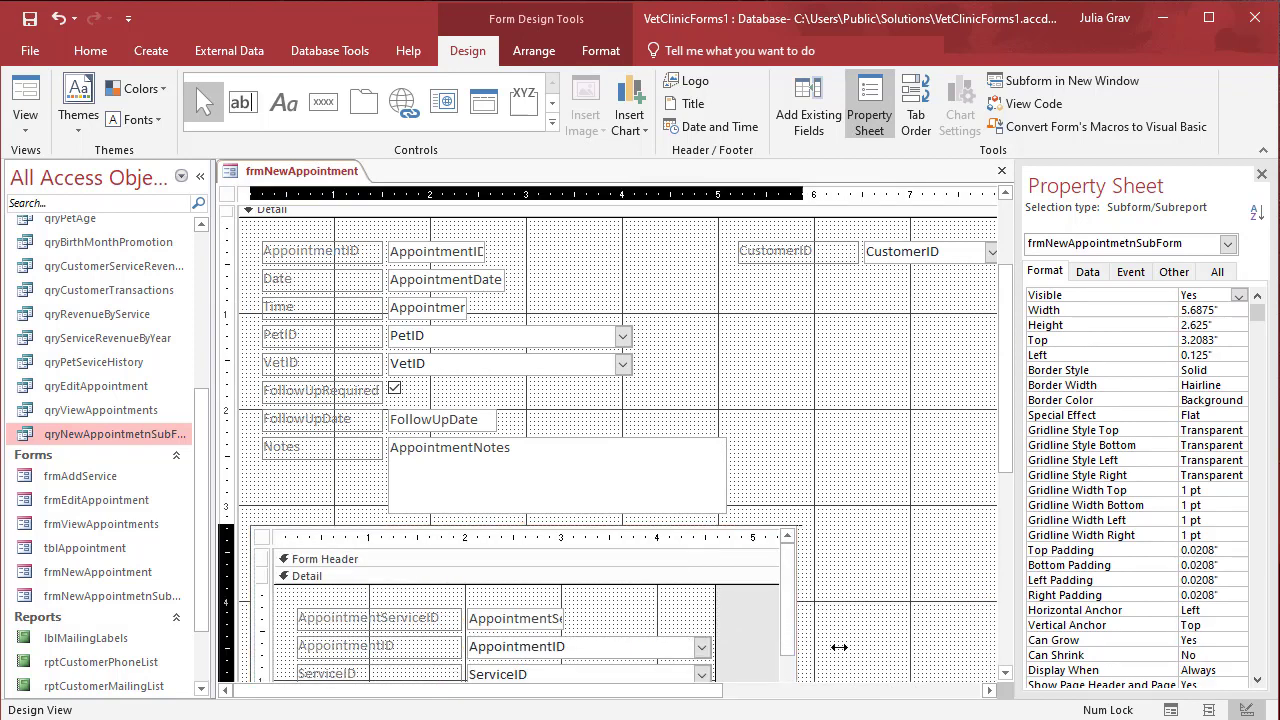
drag(839, 647, 964, 642)
scroll(392, 497, down, 3)
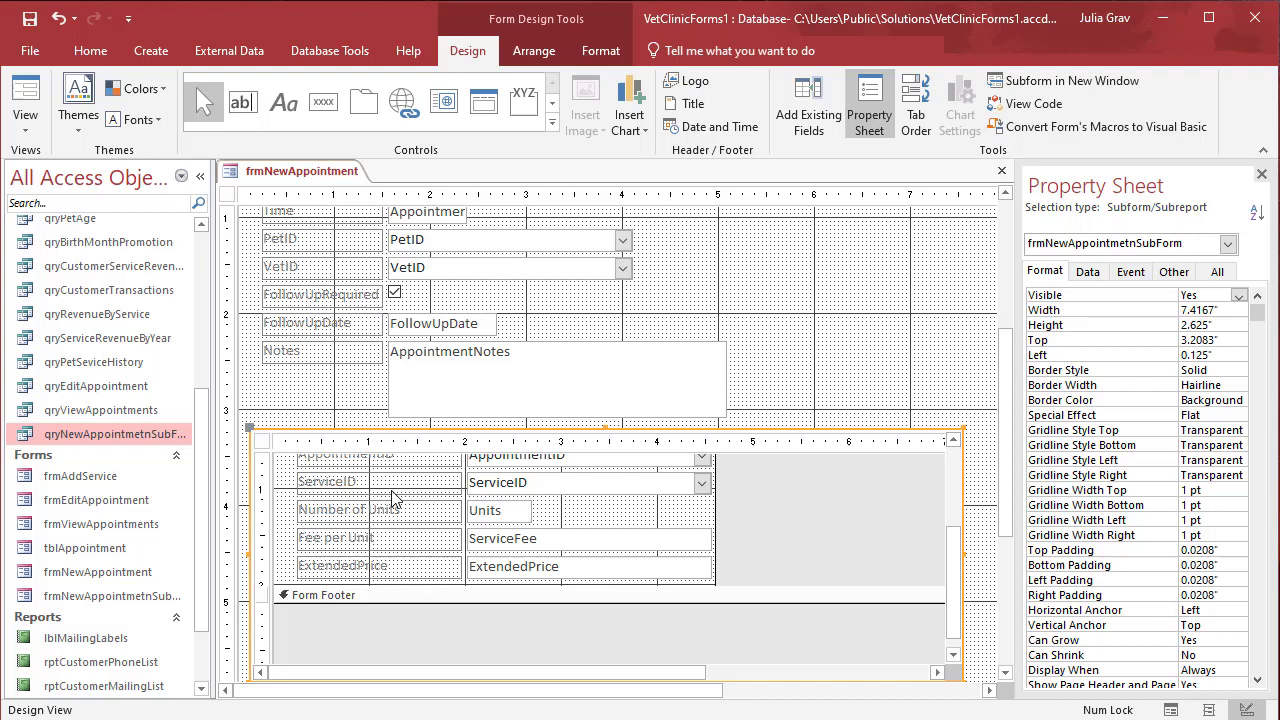
scroll(410, 535, up, 3)
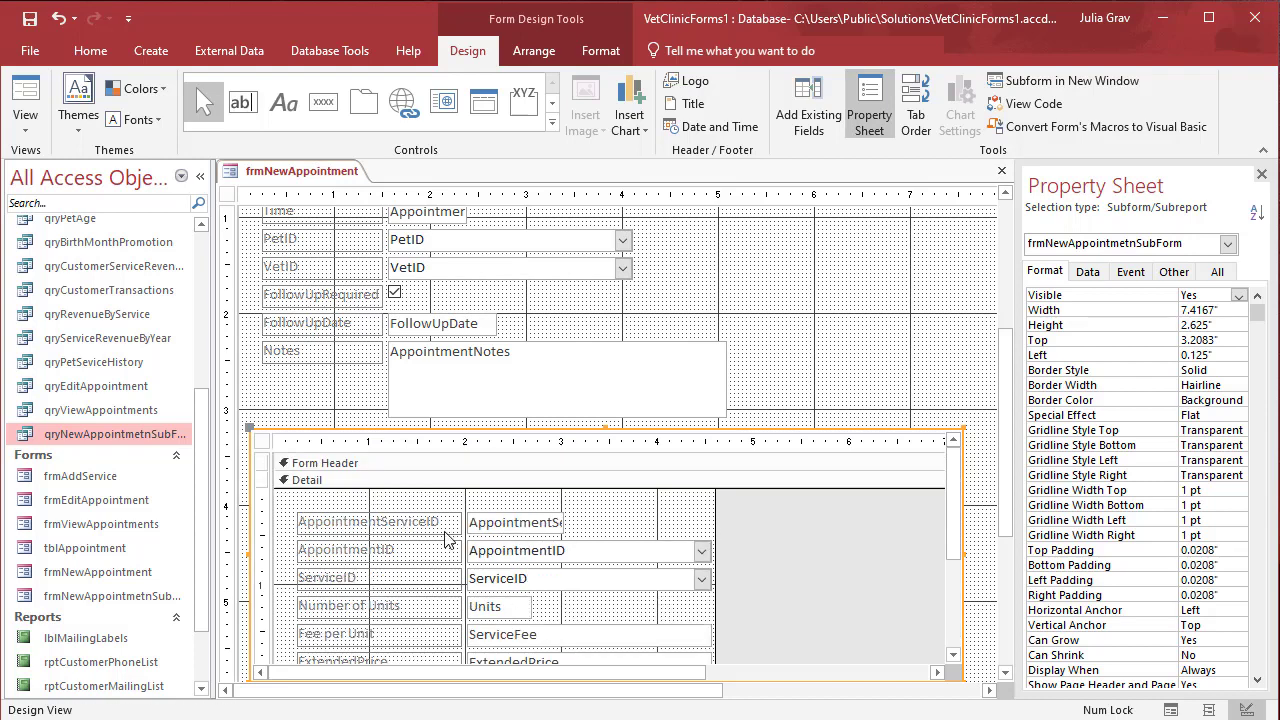
scroll(373, 535, down, 3)
scroll(373, 535, up, 3)
scroll(845, 313, up, 4)
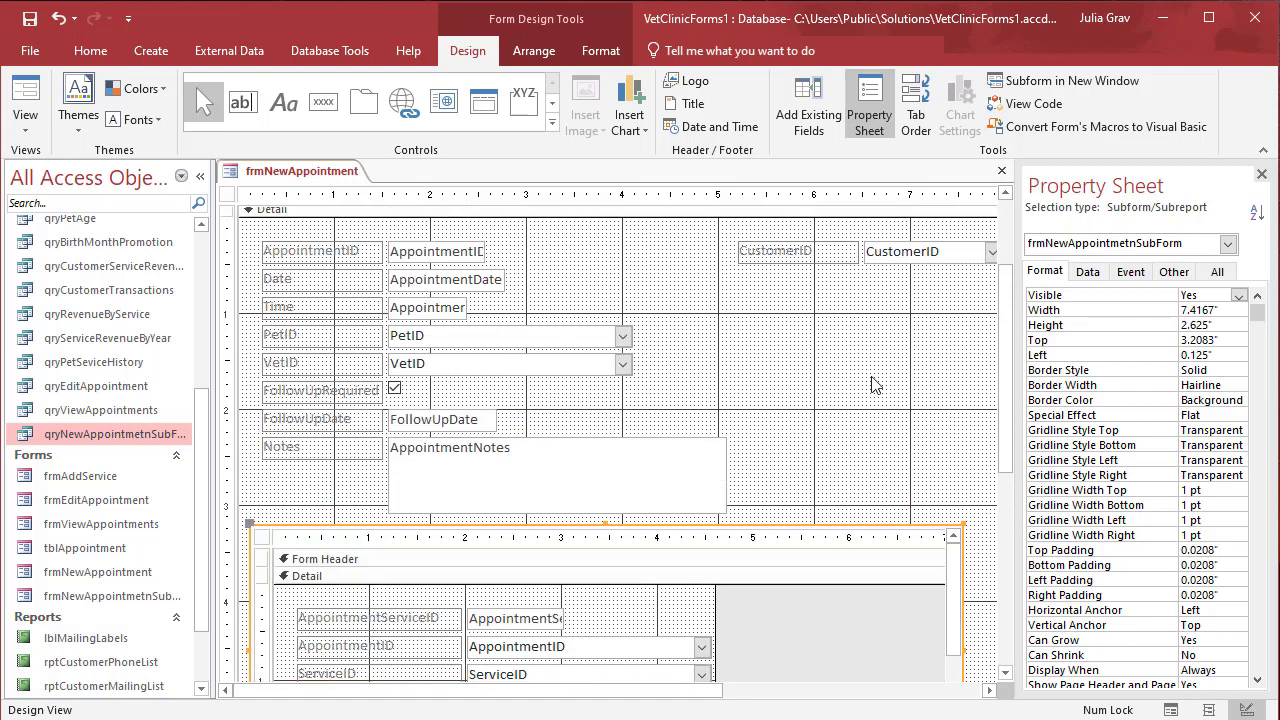
Step: Change the header title text to 'New Appointment'
click(448, 265)
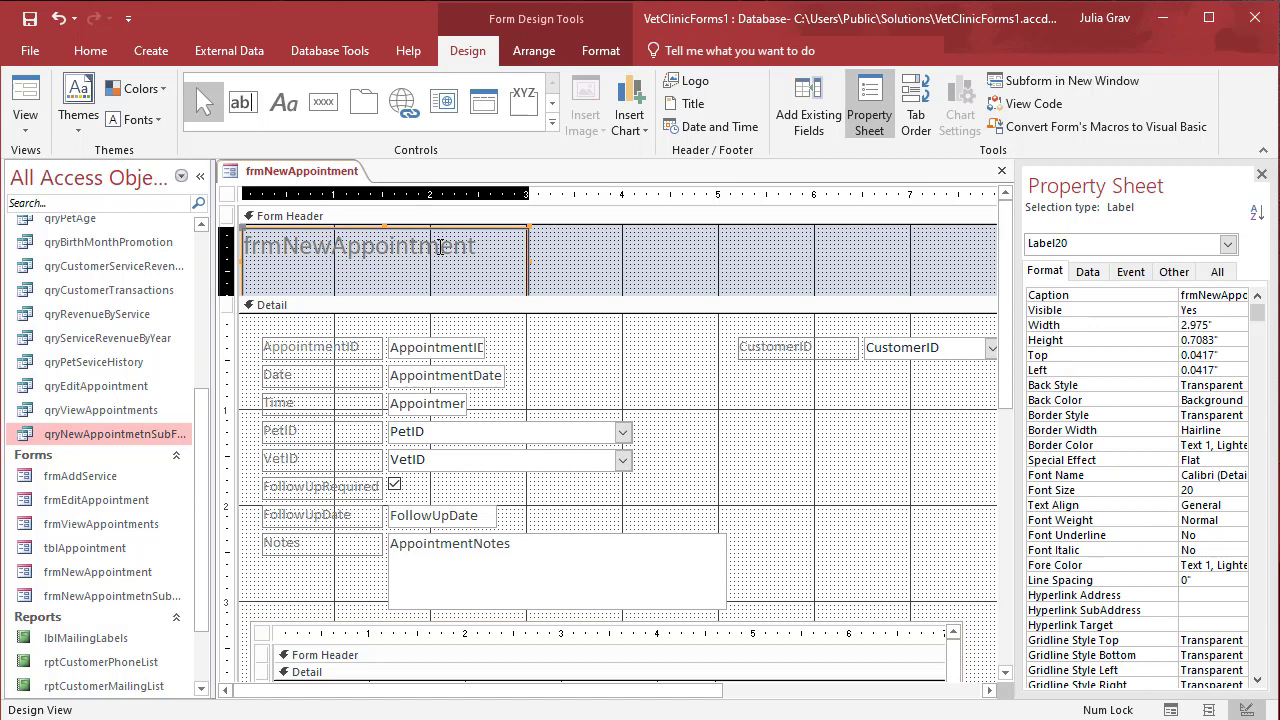
double_click(316, 257)
click(313, 256)
drag(285, 255, 257, 256)
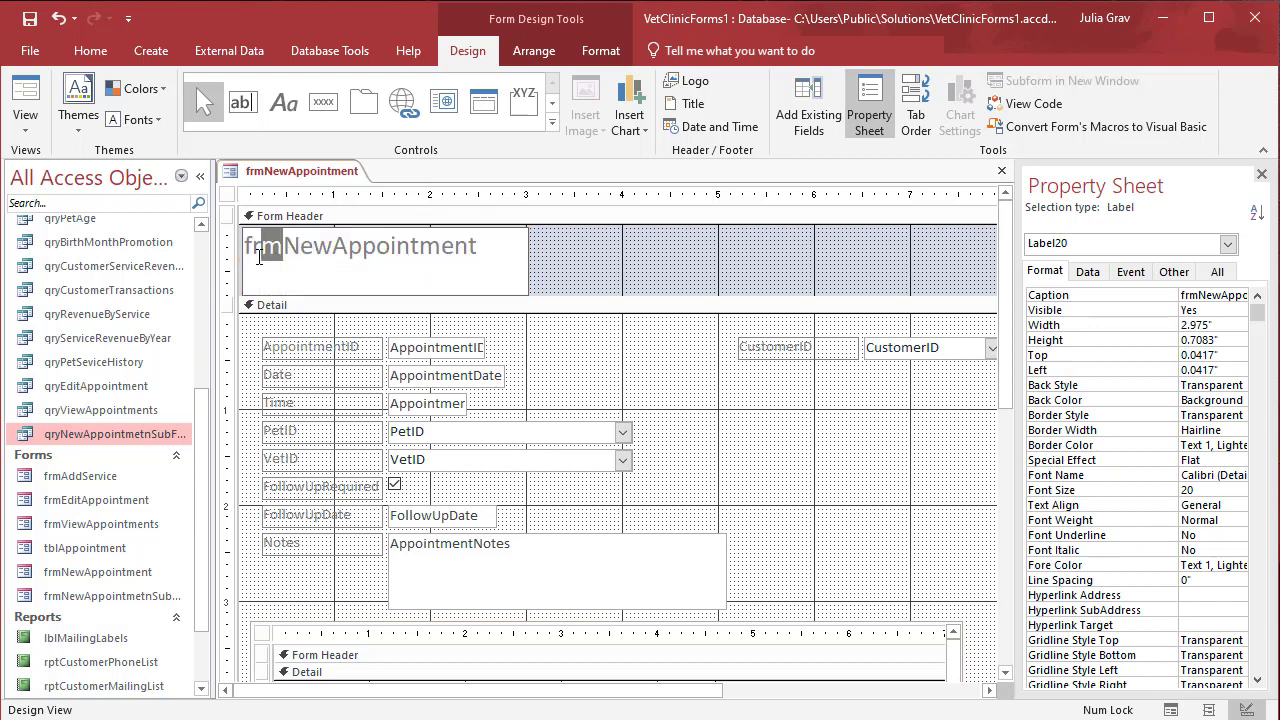
click(284, 253)
key(BackSpace)
key(BackSpace)
key(BackSpace)
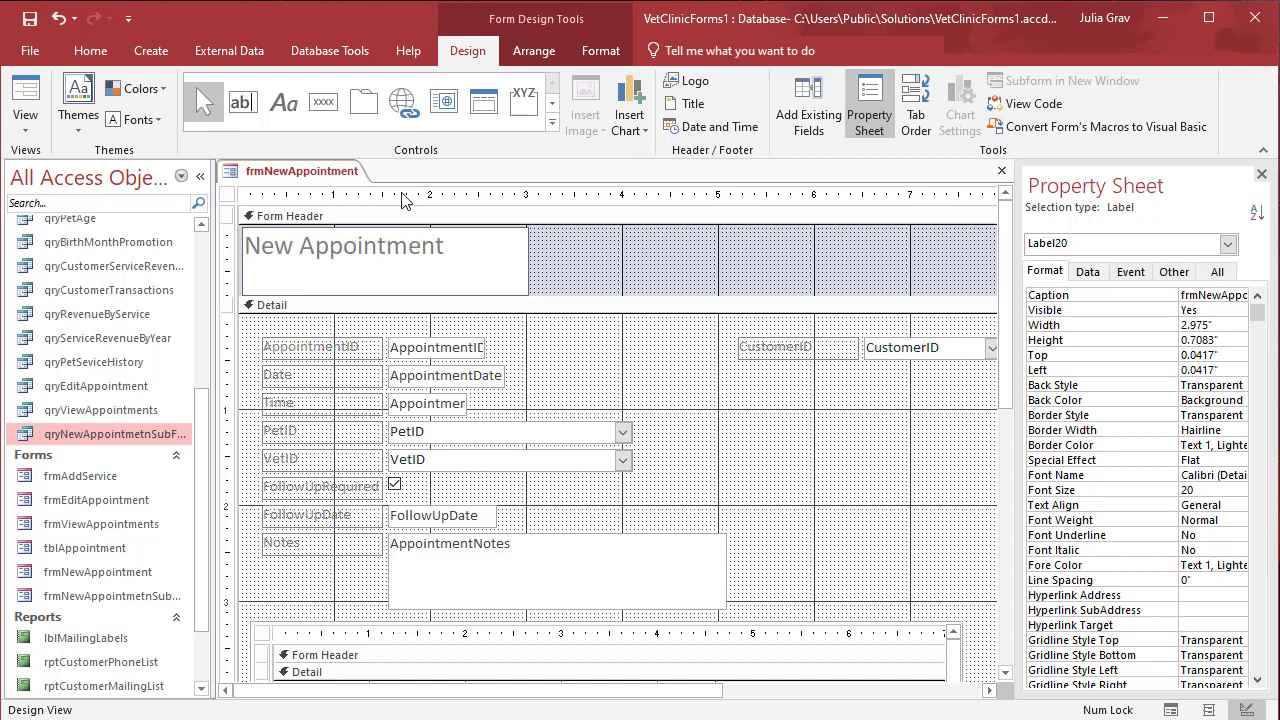
click(509, 262)
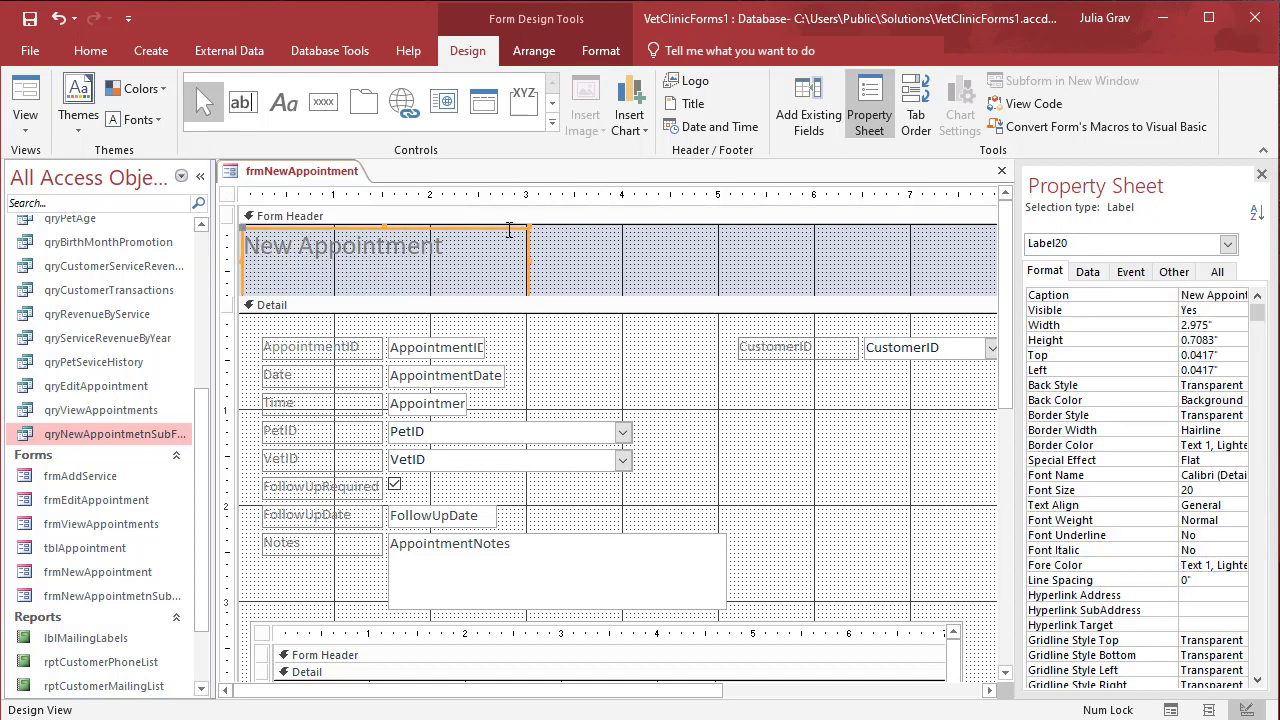
Step: Move the title to the header's middle and make it centered, darker and bold
drag(506, 229, 765, 230)
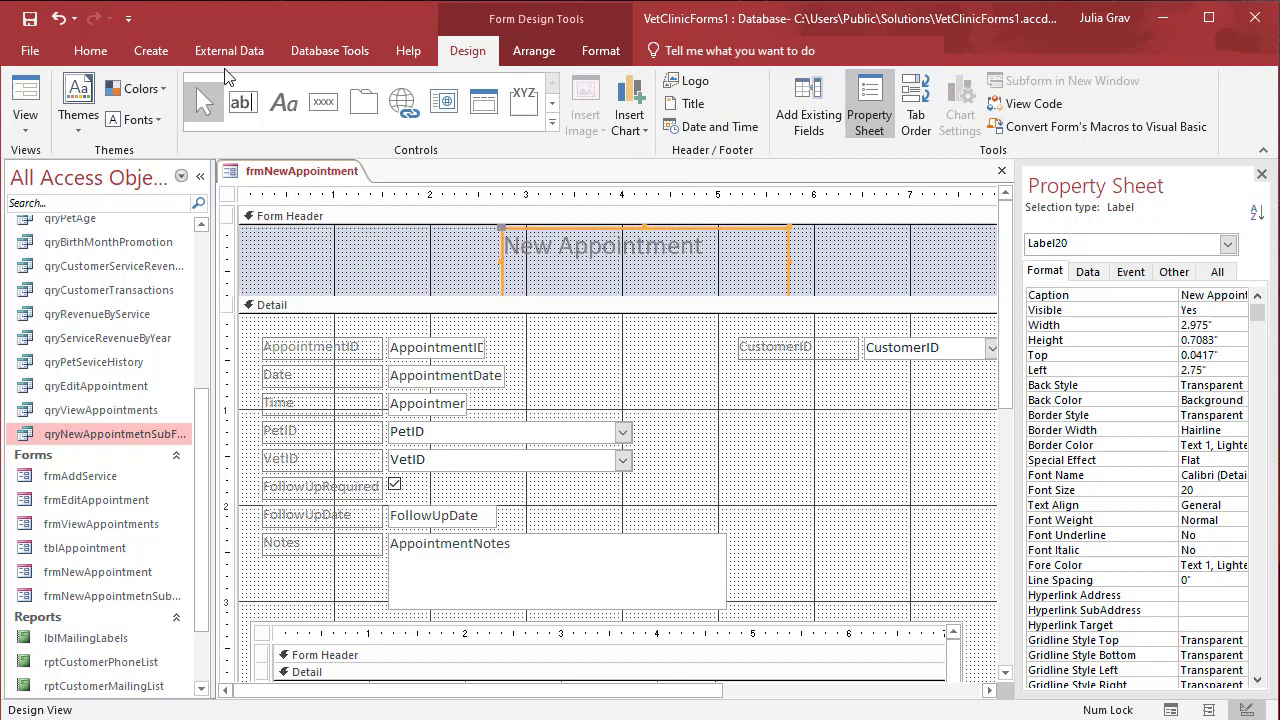
click(601, 50)
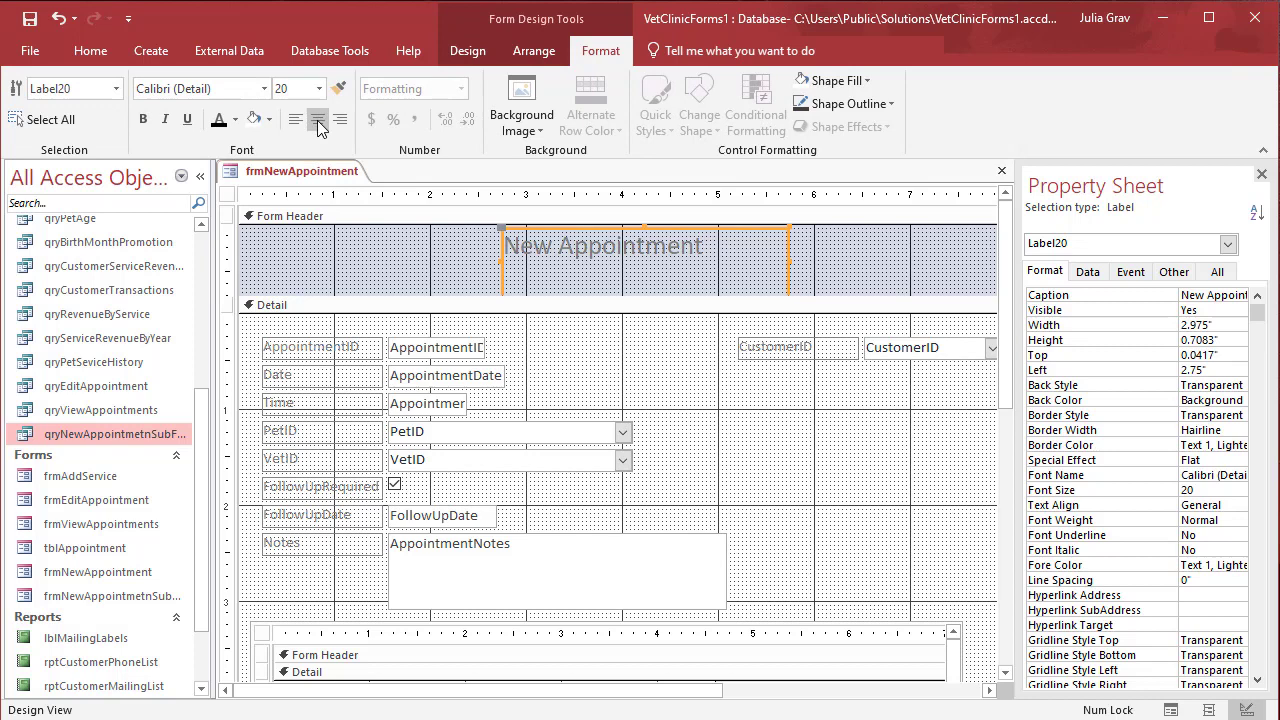
click(318, 121)
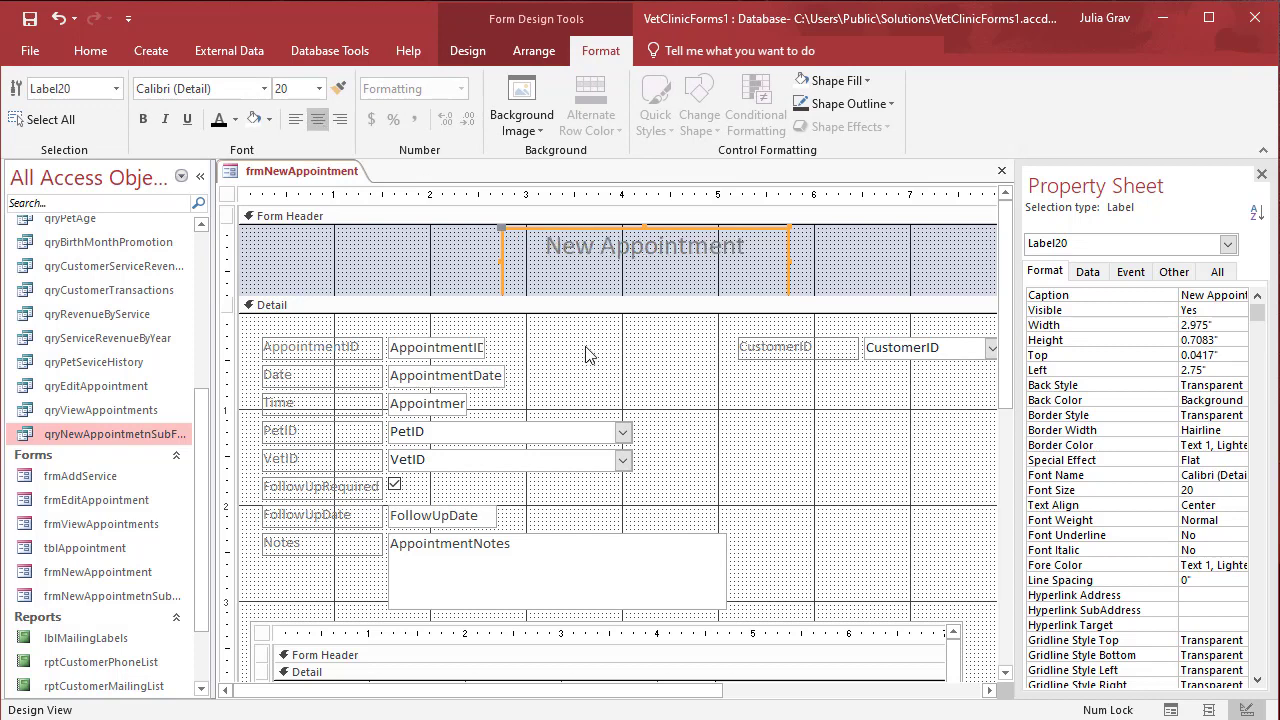
click(218, 119)
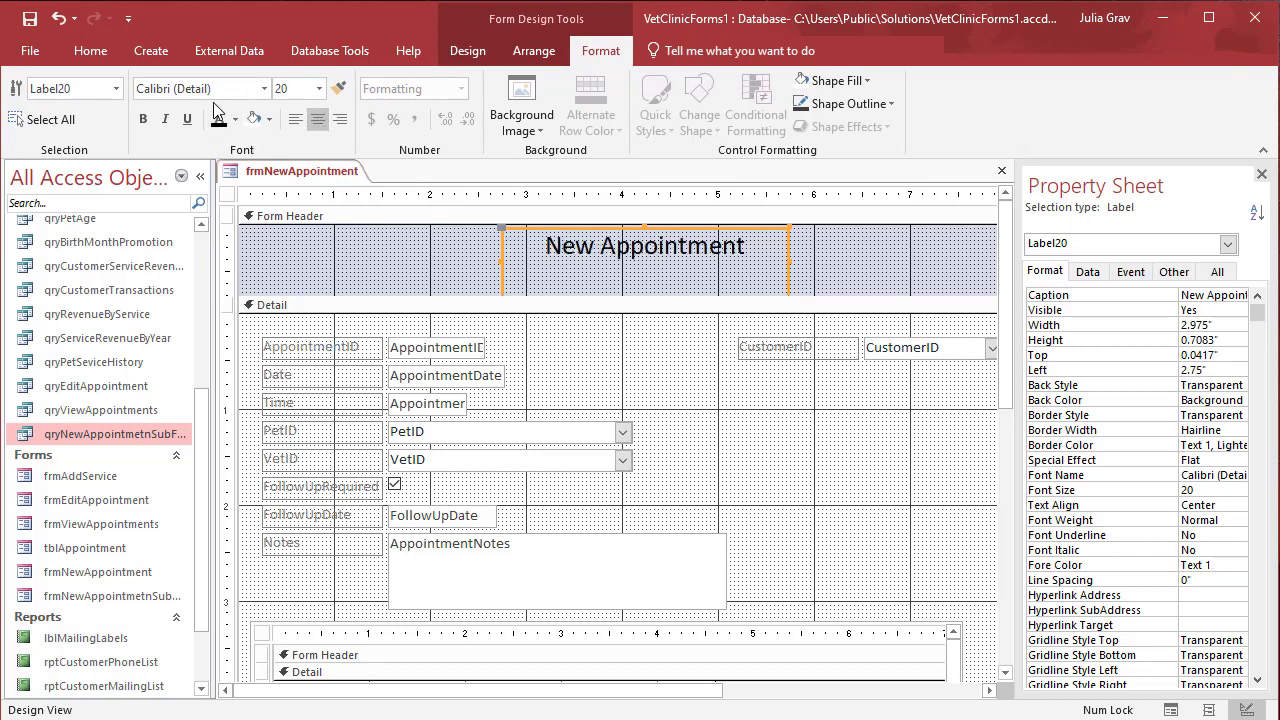
click(144, 121)
Step: Save the frmNewAppointment form design
right_click(312, 175)
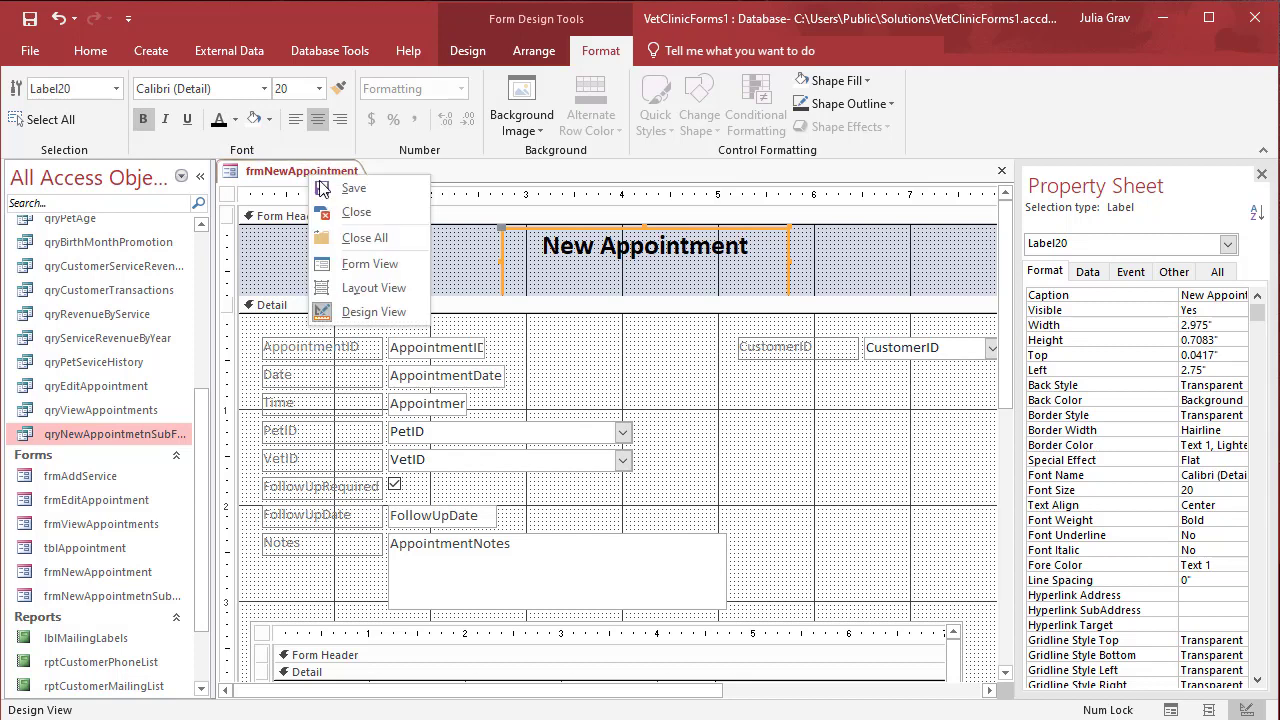
click(322, 185)
right_click(322, 177)
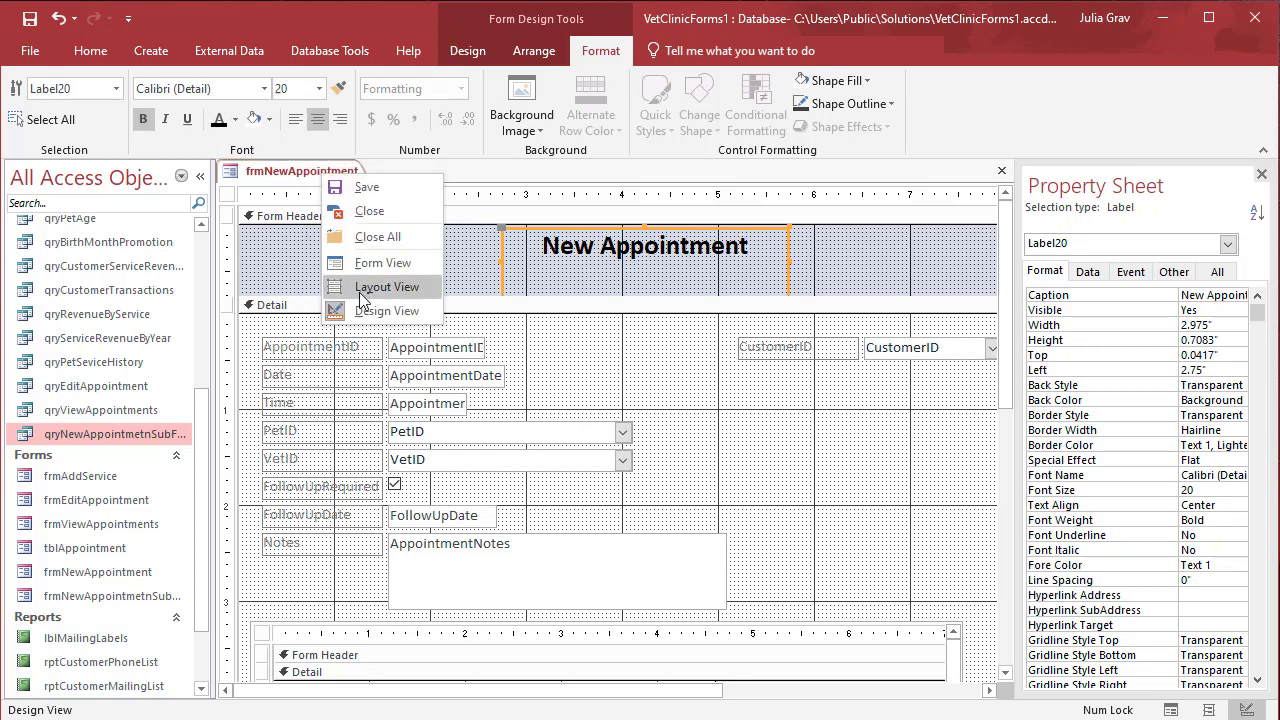
Step: In Layout View, narrow the ServiceID and AppointmentServiceID columns so Fee per Unit and ExtendedPrice fit
click(362, 290)
scroll(742, 425, down, 2)
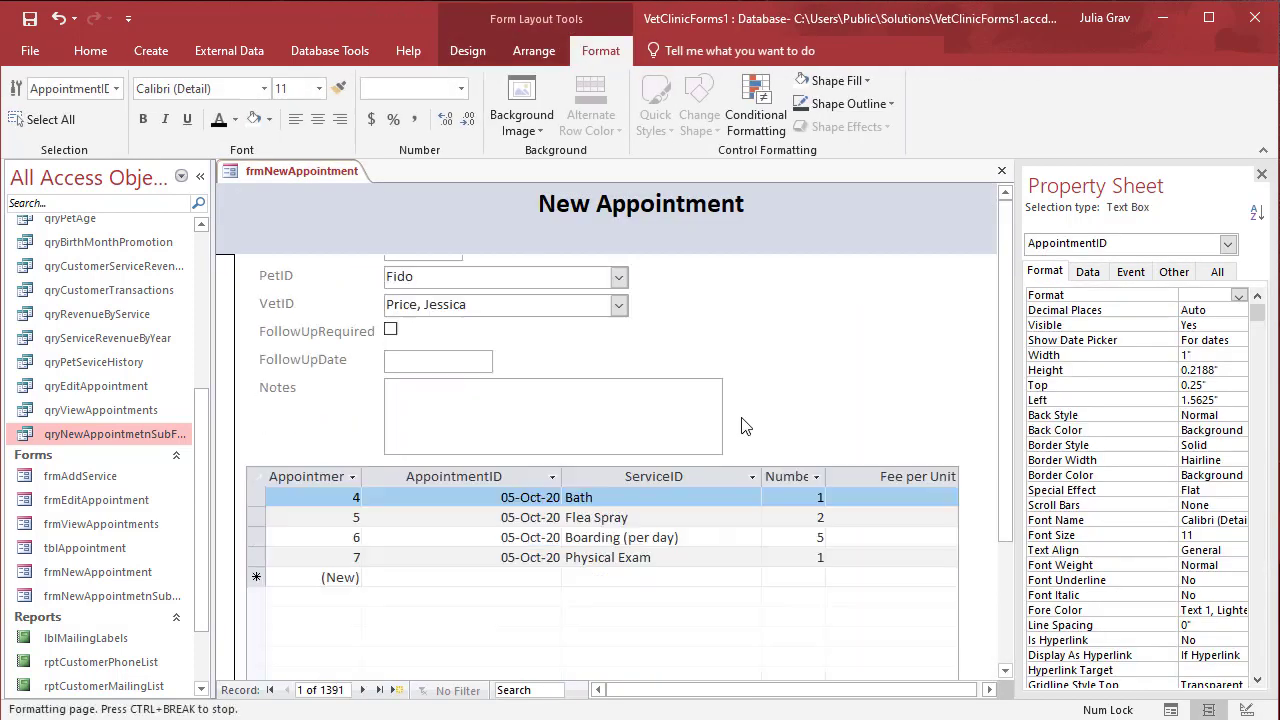
scroll(846, 480, down, 1)
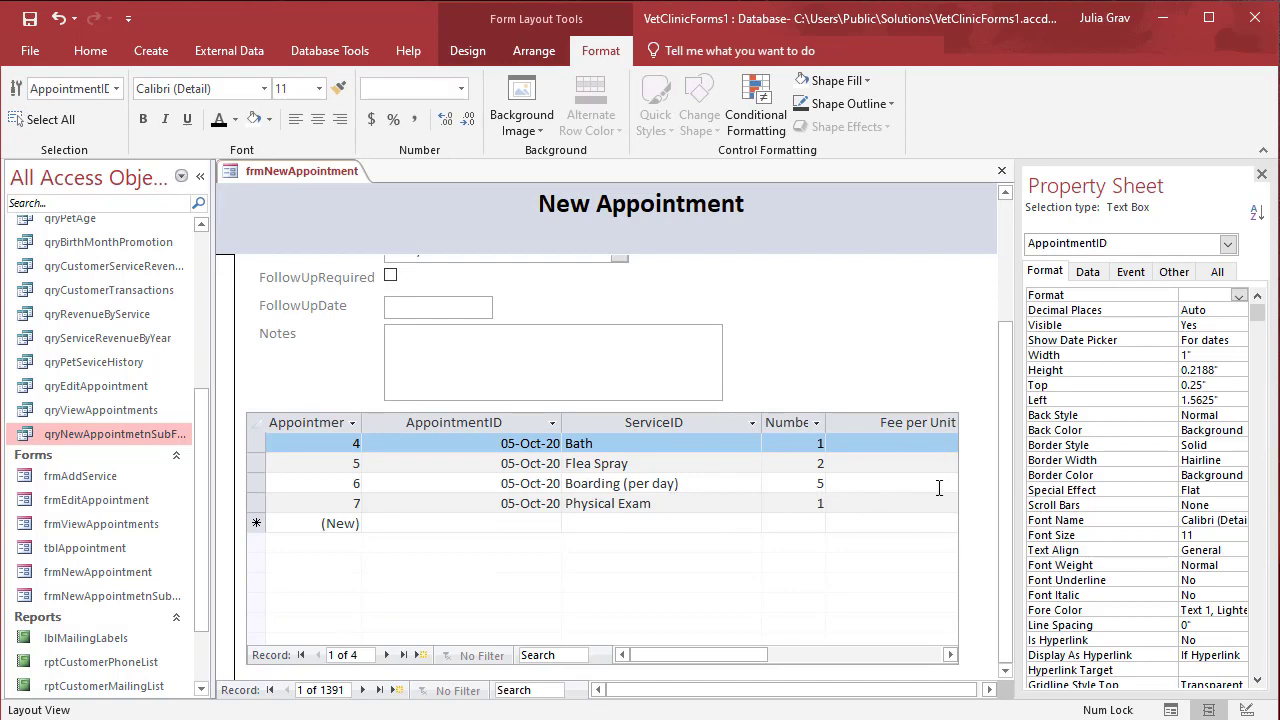
click(958, 490)
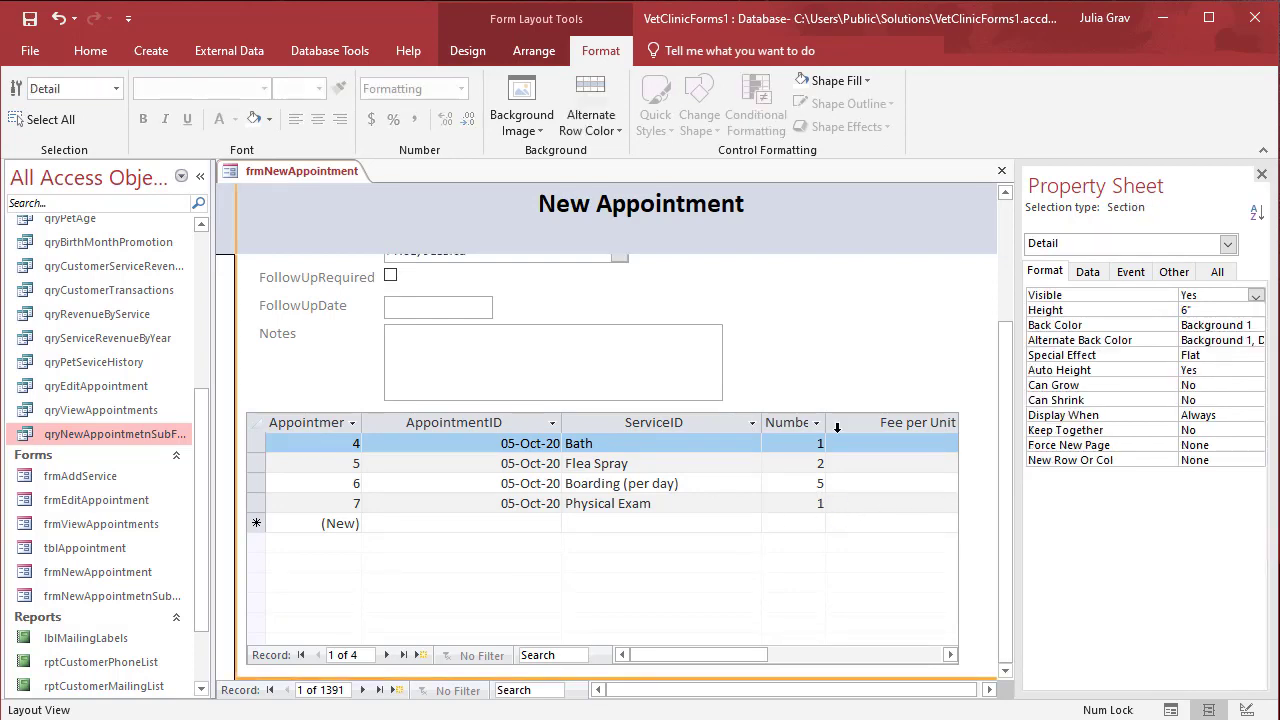
click(785, 422)
click(883, 423)
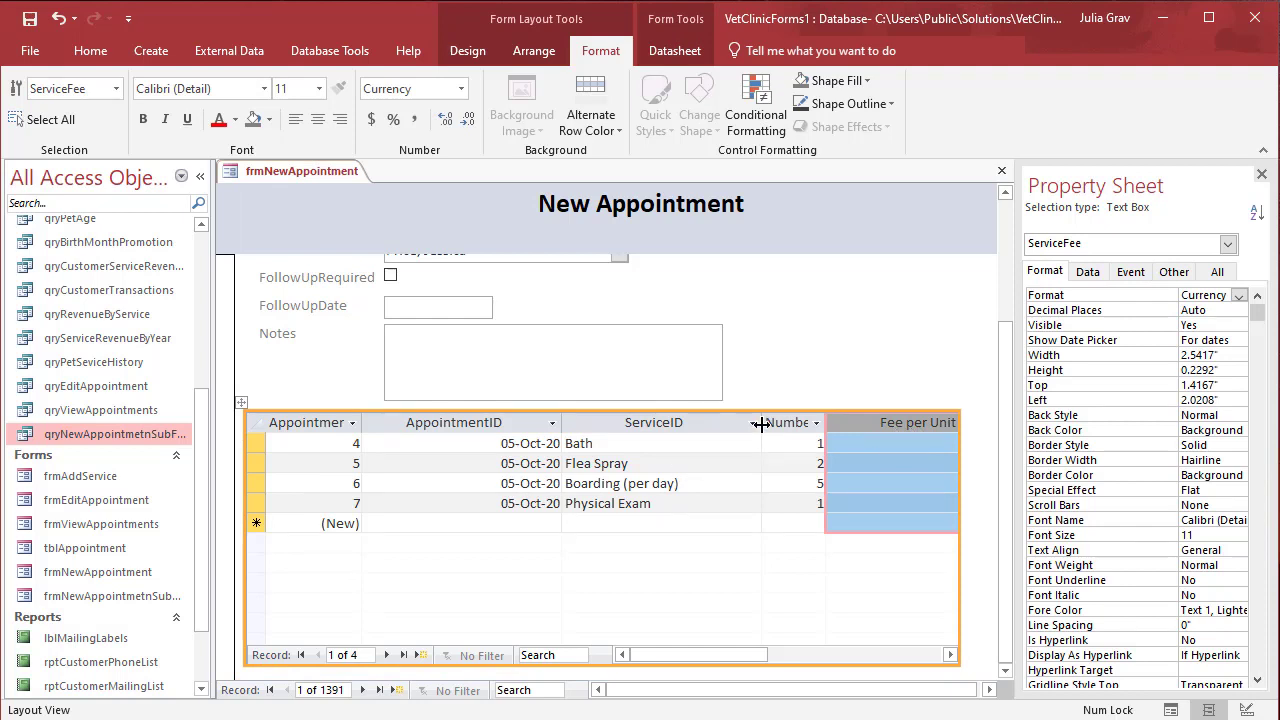
drag(762, 422, 705, 422)
drag(362, 422, 434, 422)
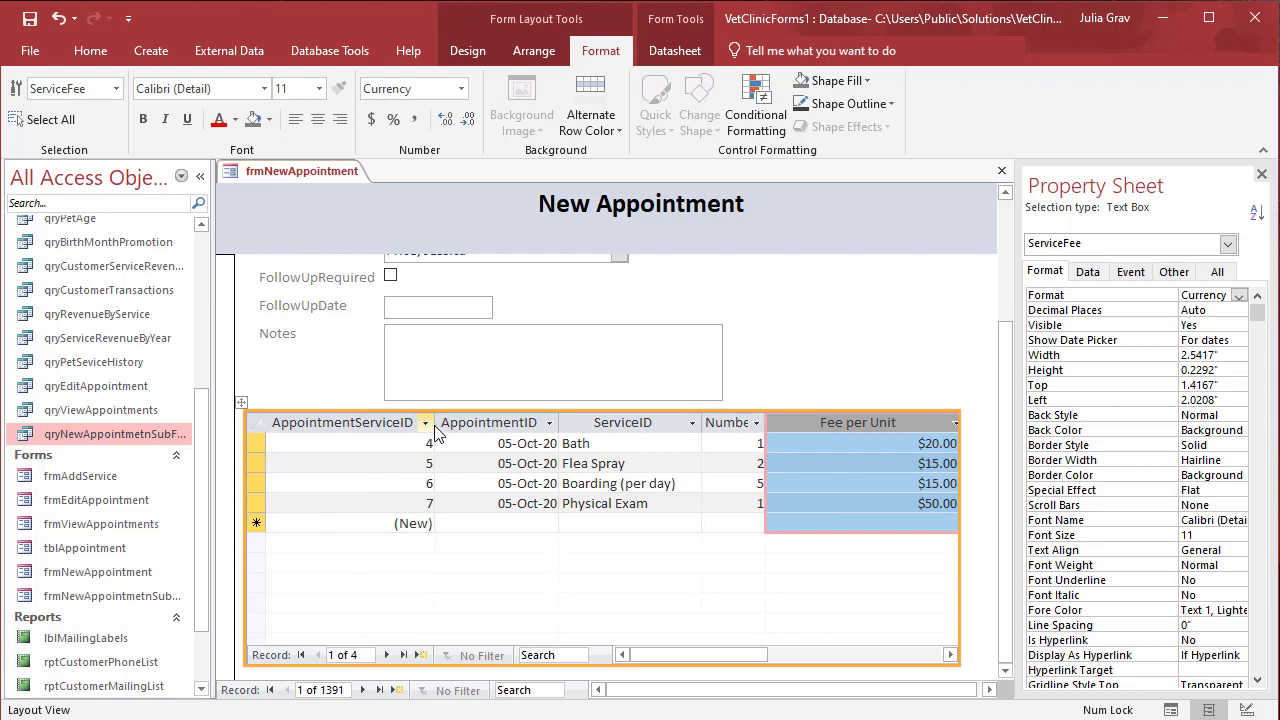
drag(435, 428, 301, 427)
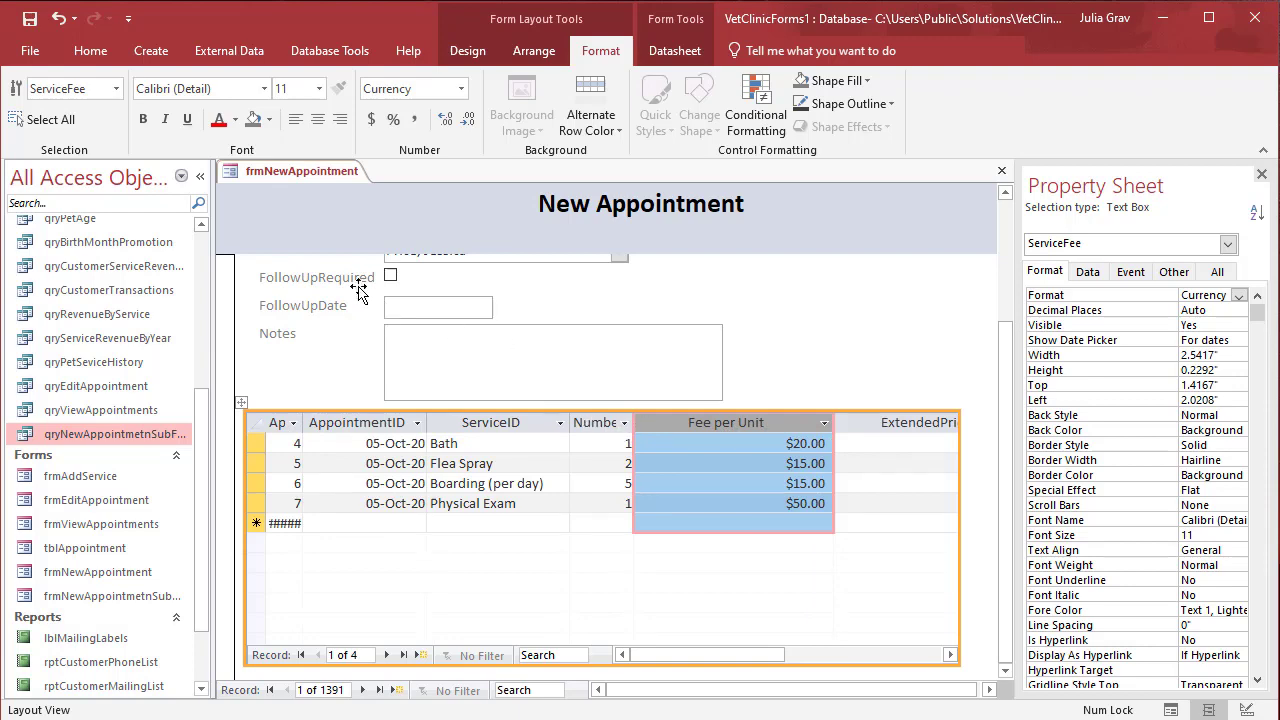
right_click(326, 170)
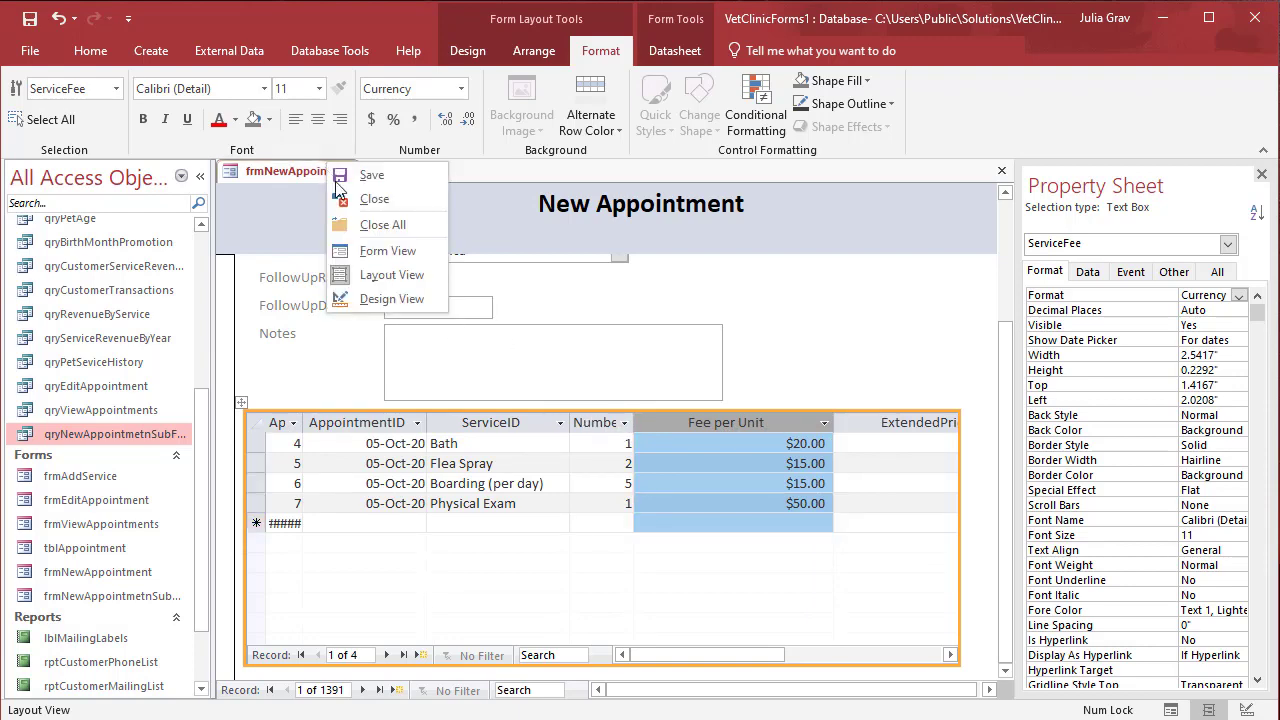
Step: In Design View, relabel Number of Units as 'Units' and Fee per Unit as 'Unit Price'
click(378, 296)
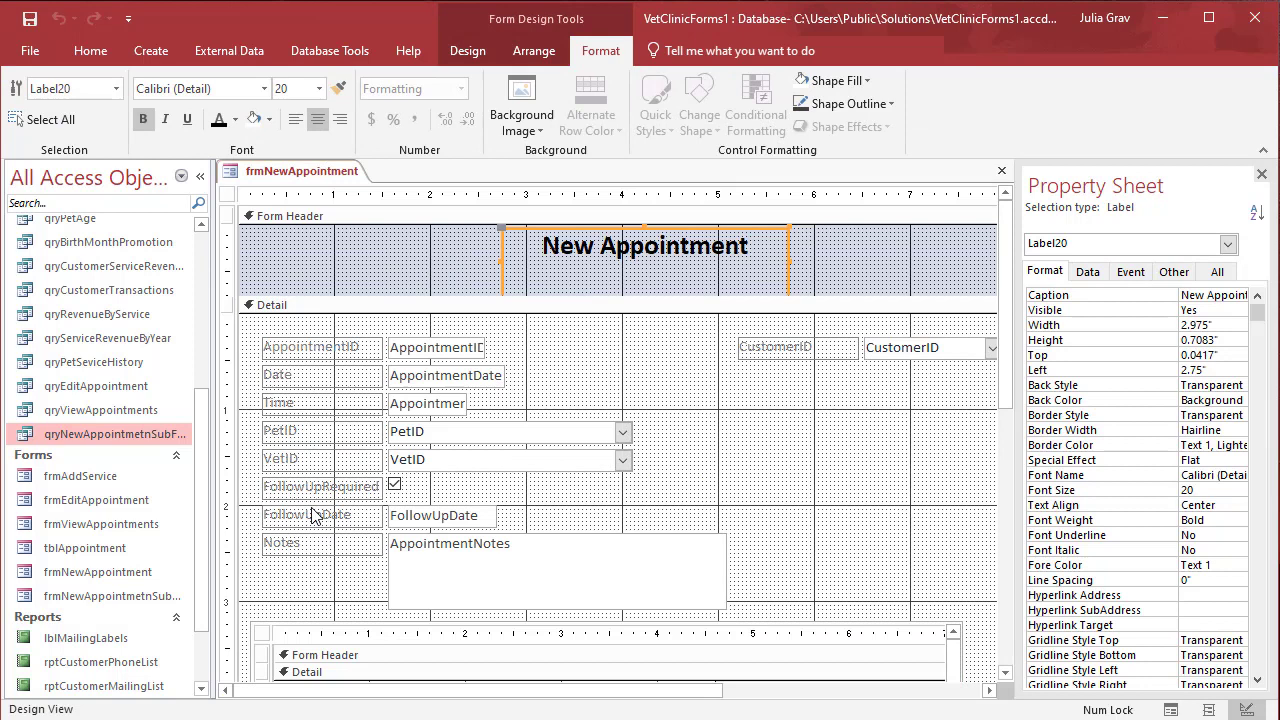
scroll(320, 512, down, 3)
triple_click(320, 512)
text(Units)
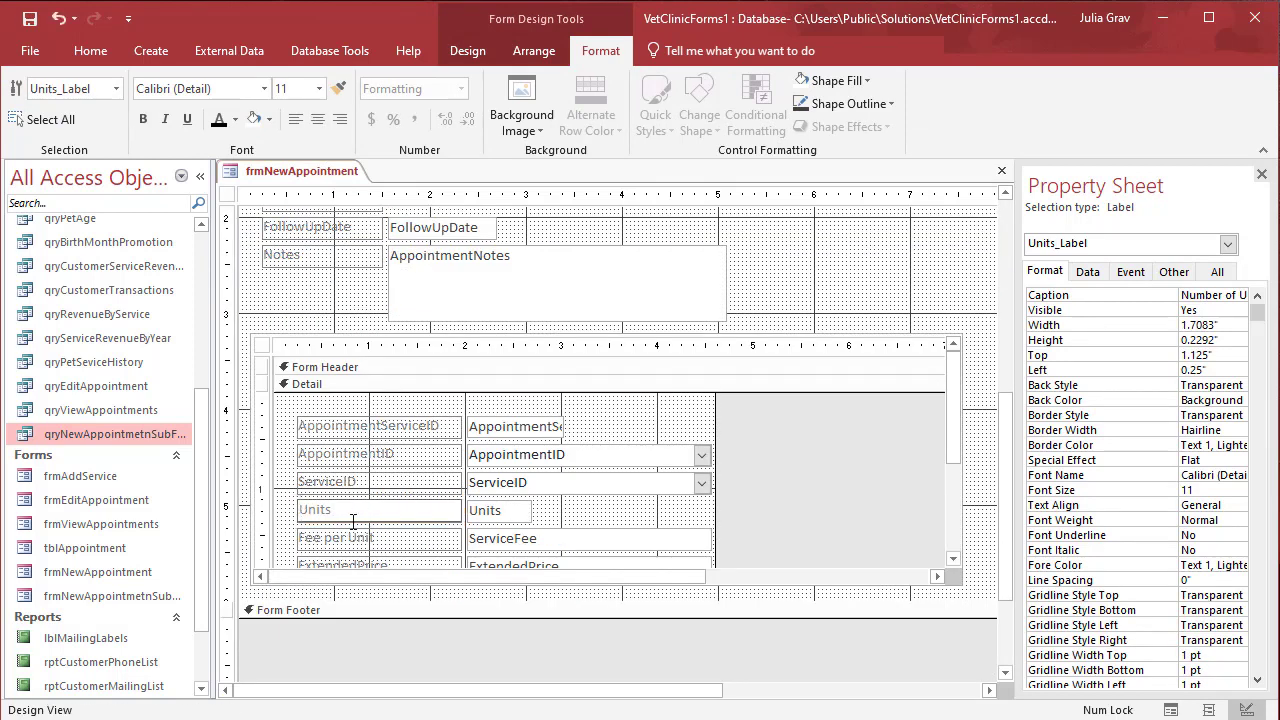
click(360, 540)
triple_click(352, 540)
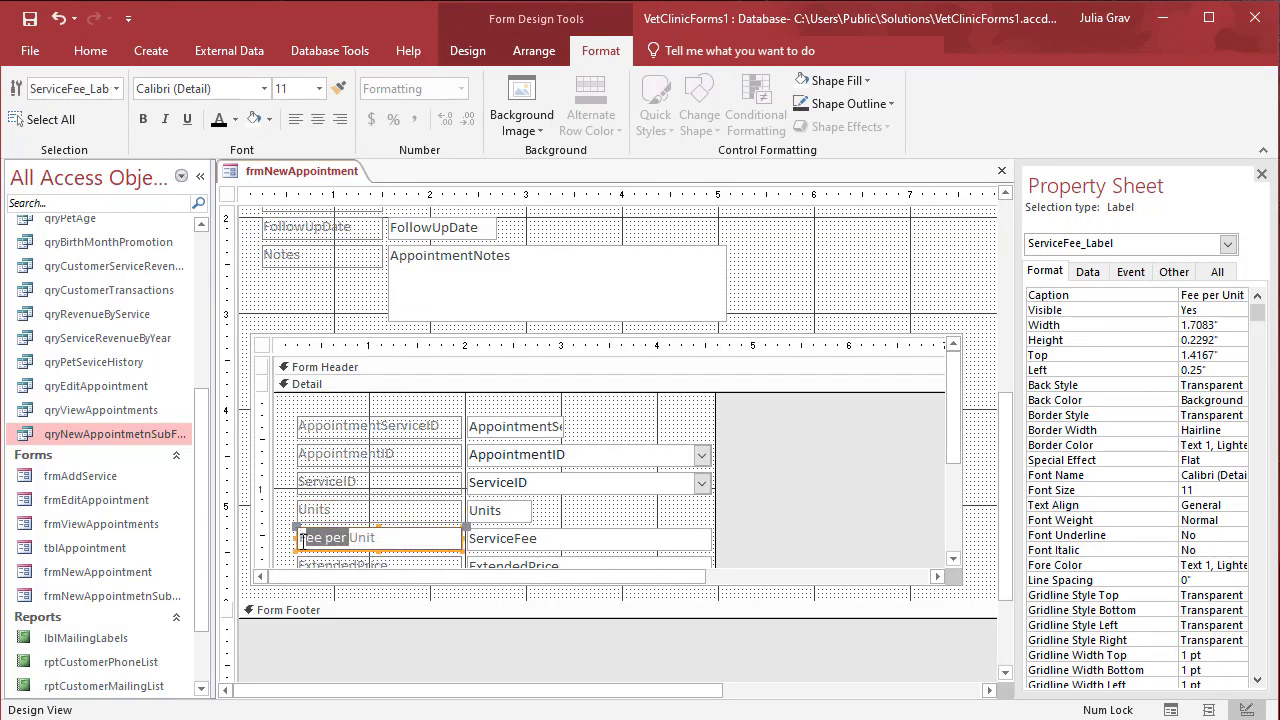
text(Unit Price)
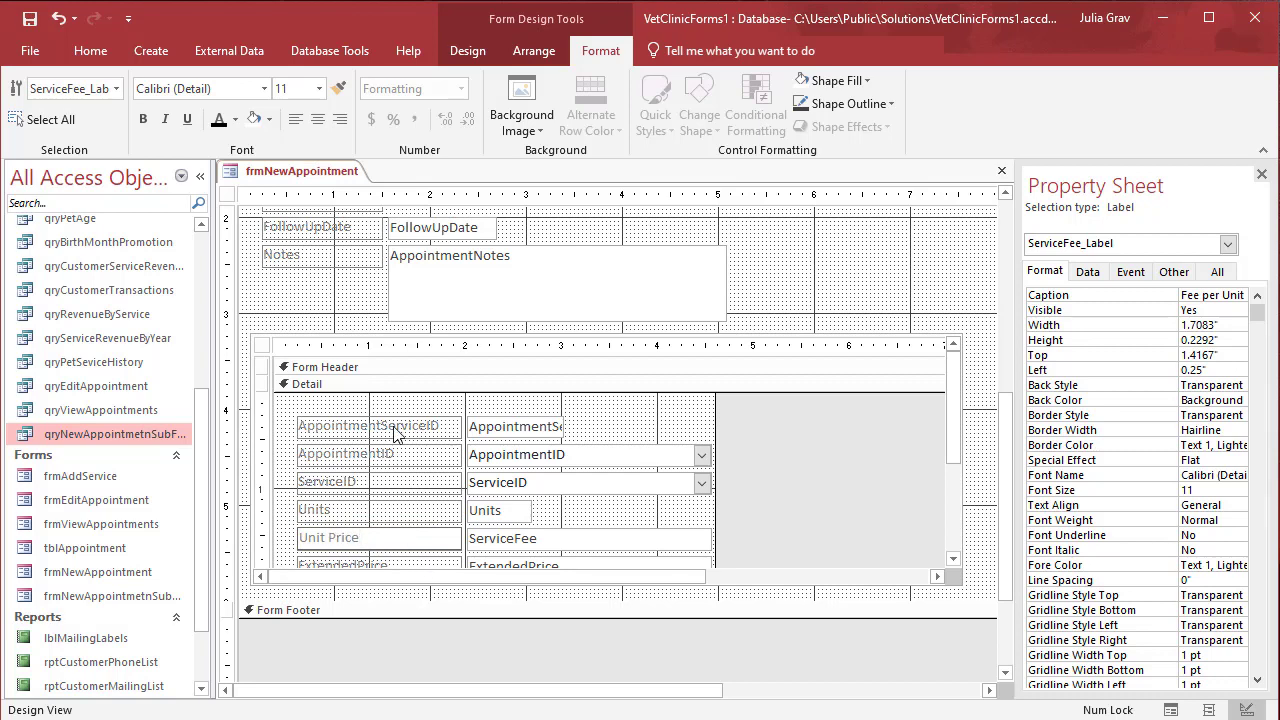
Step: Shorten the AppointmentServiceID label caption to 'ID'
click(399, 436)
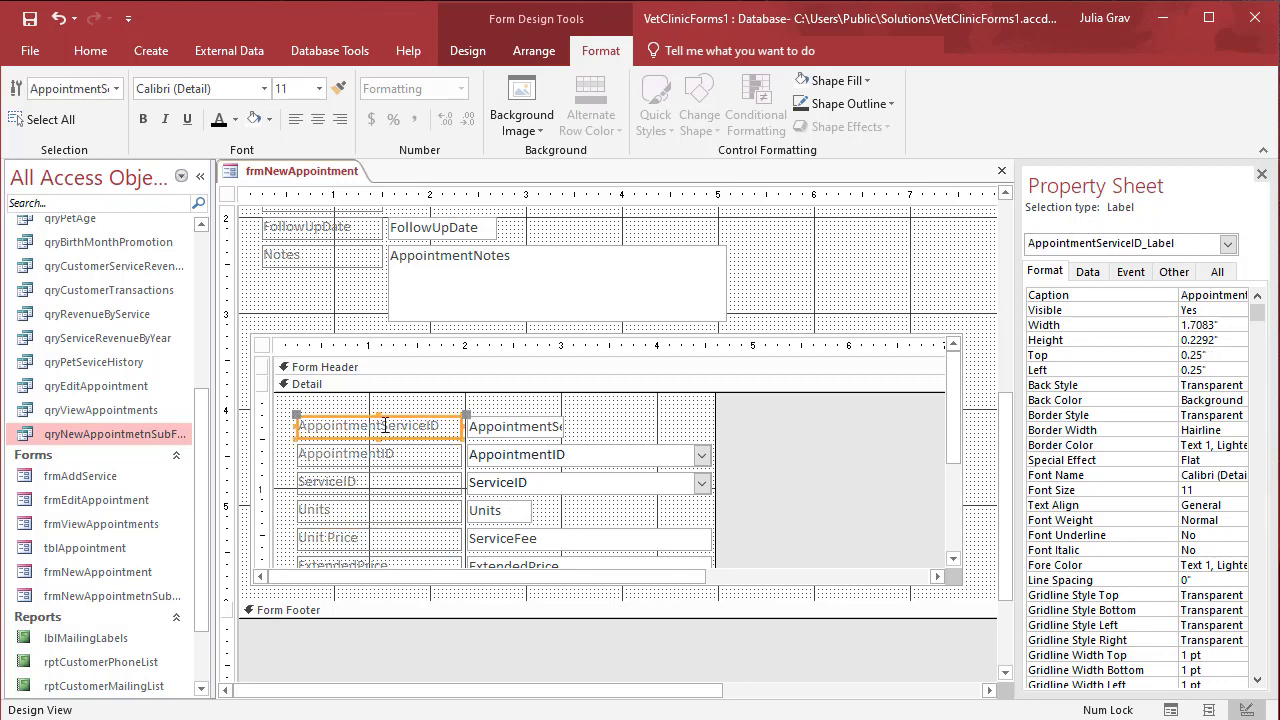
click(382, 437)
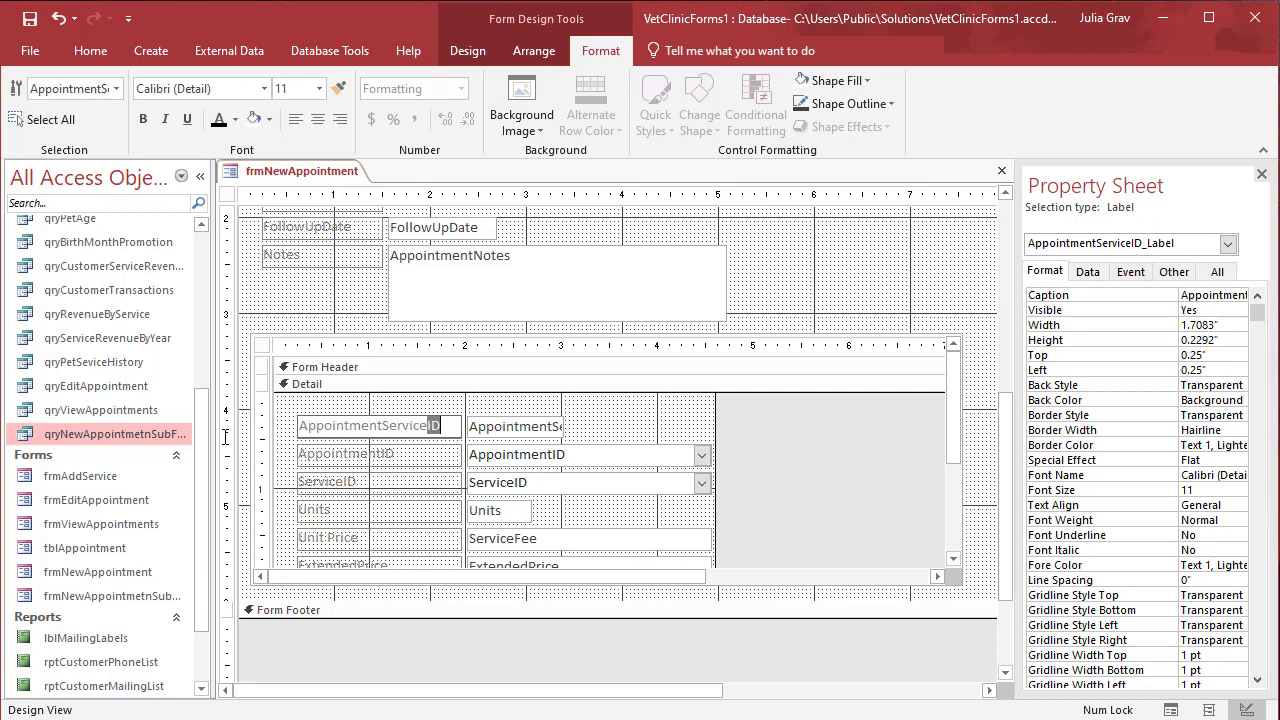
key(shift+Home)
key(BackSpace)
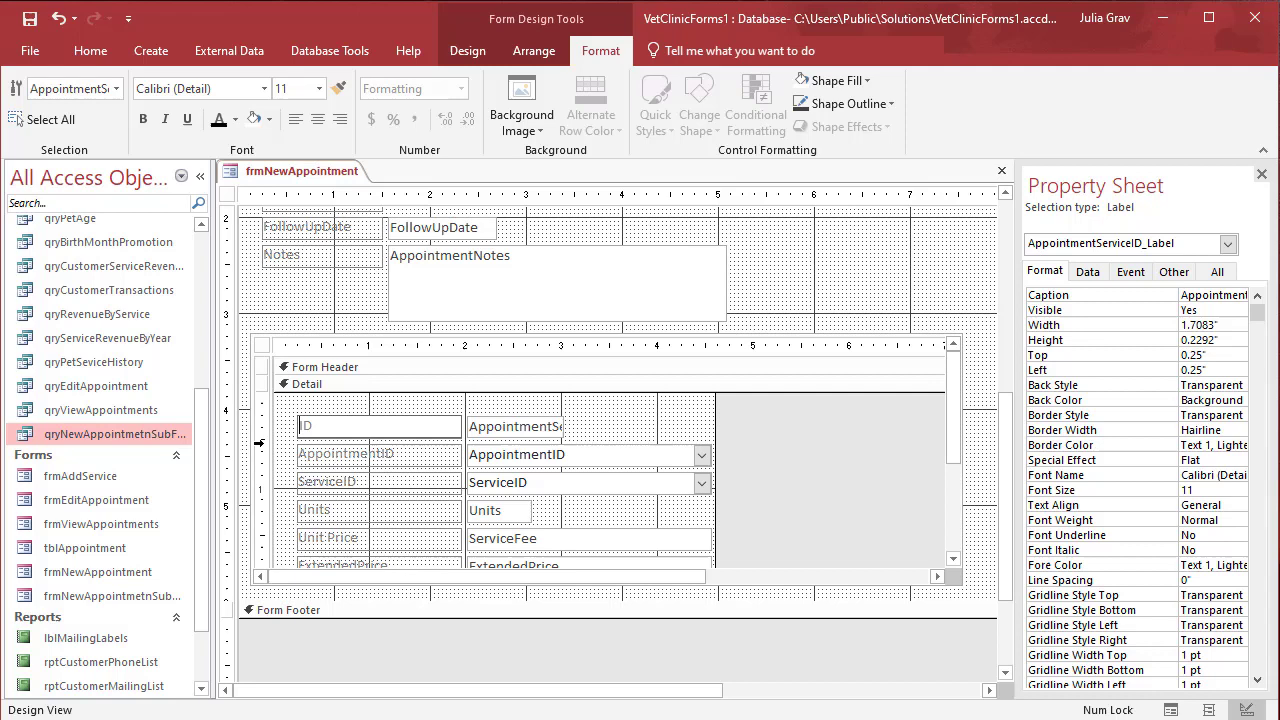
key(Return)
drag(1008, 501, 1007, 336)
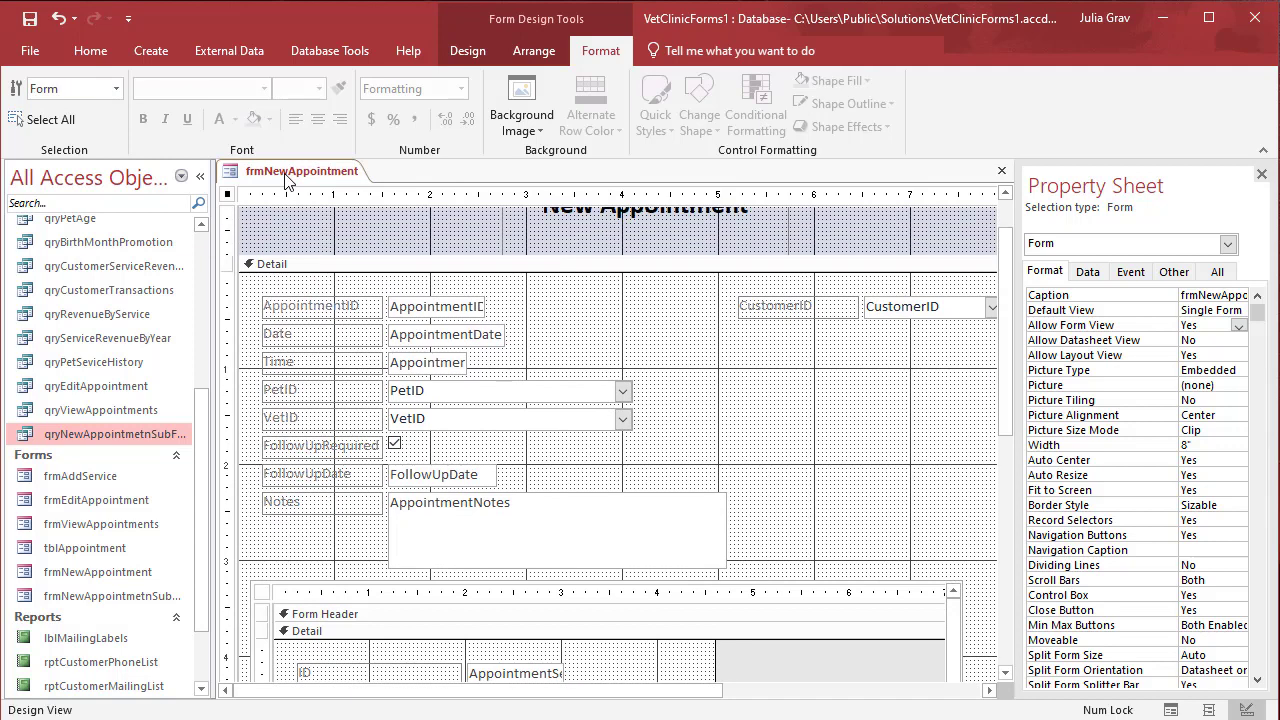
Step: In Layout View, narrow the AppointmentID column and auto-fit the ServiceID and Unit Price columns
right_click(287, 178)
click(340, 286)
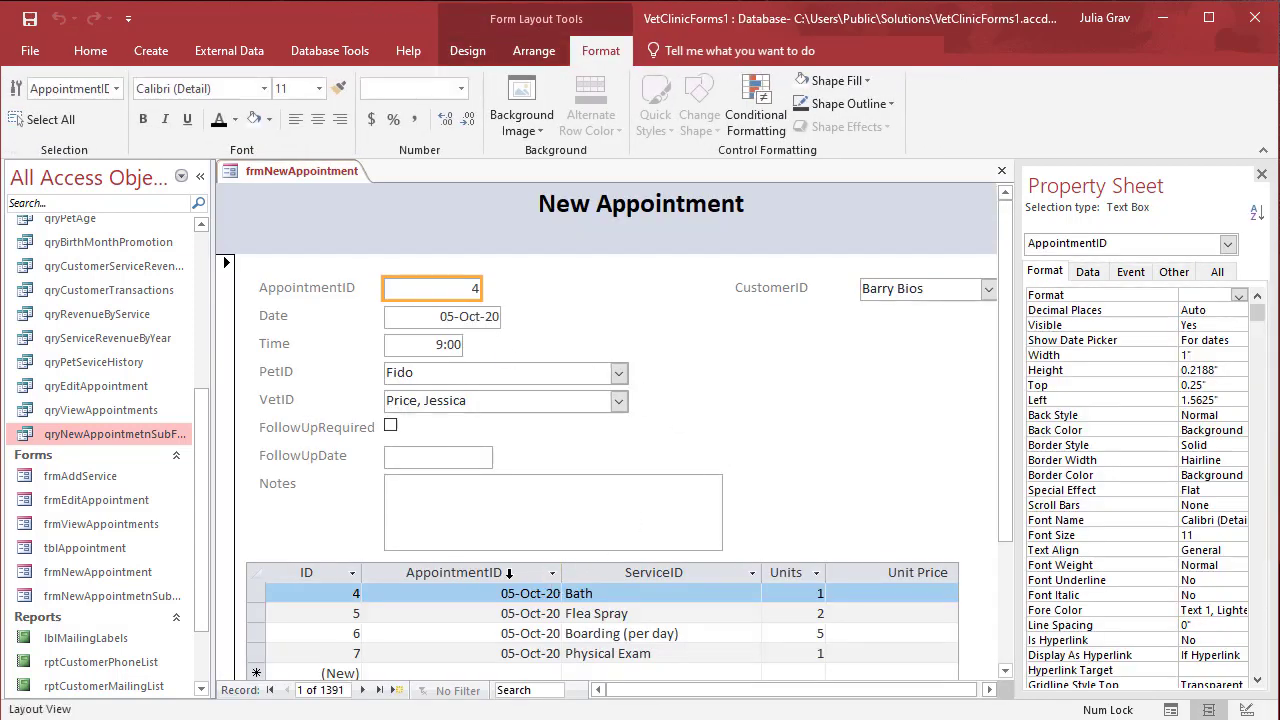
drag(561, 572, 465, 572)
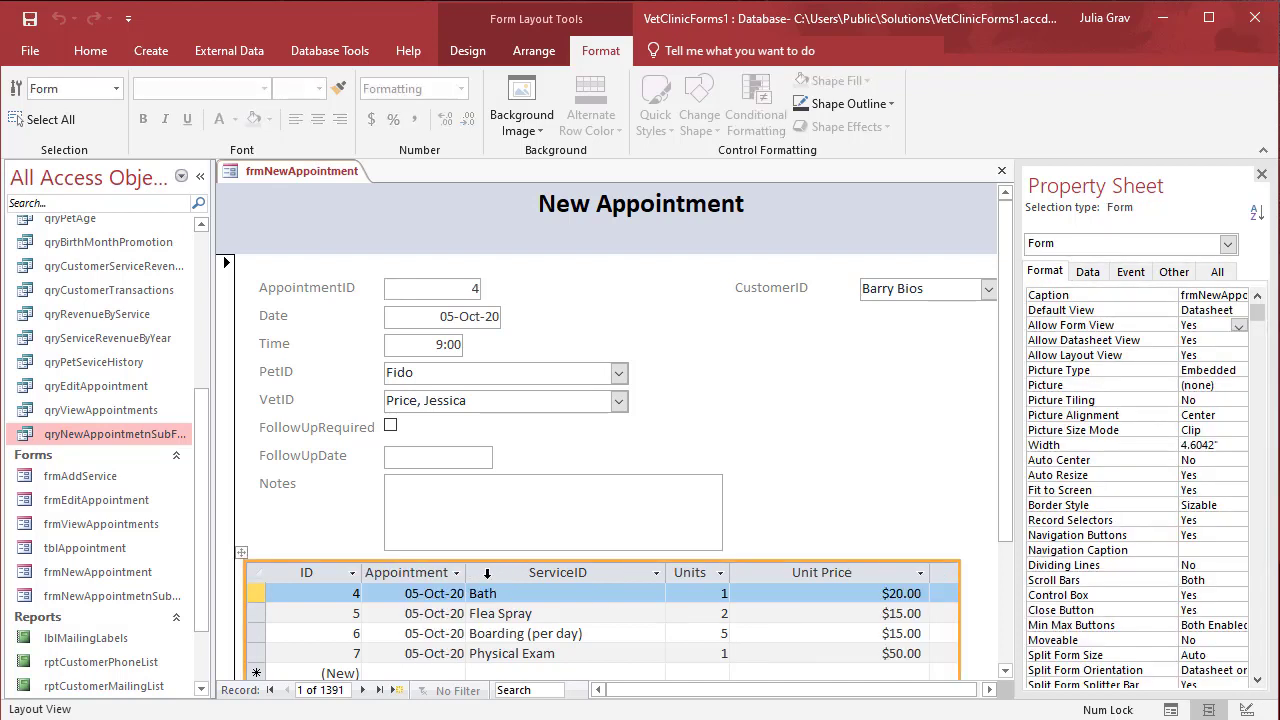
double_click(666, 571)
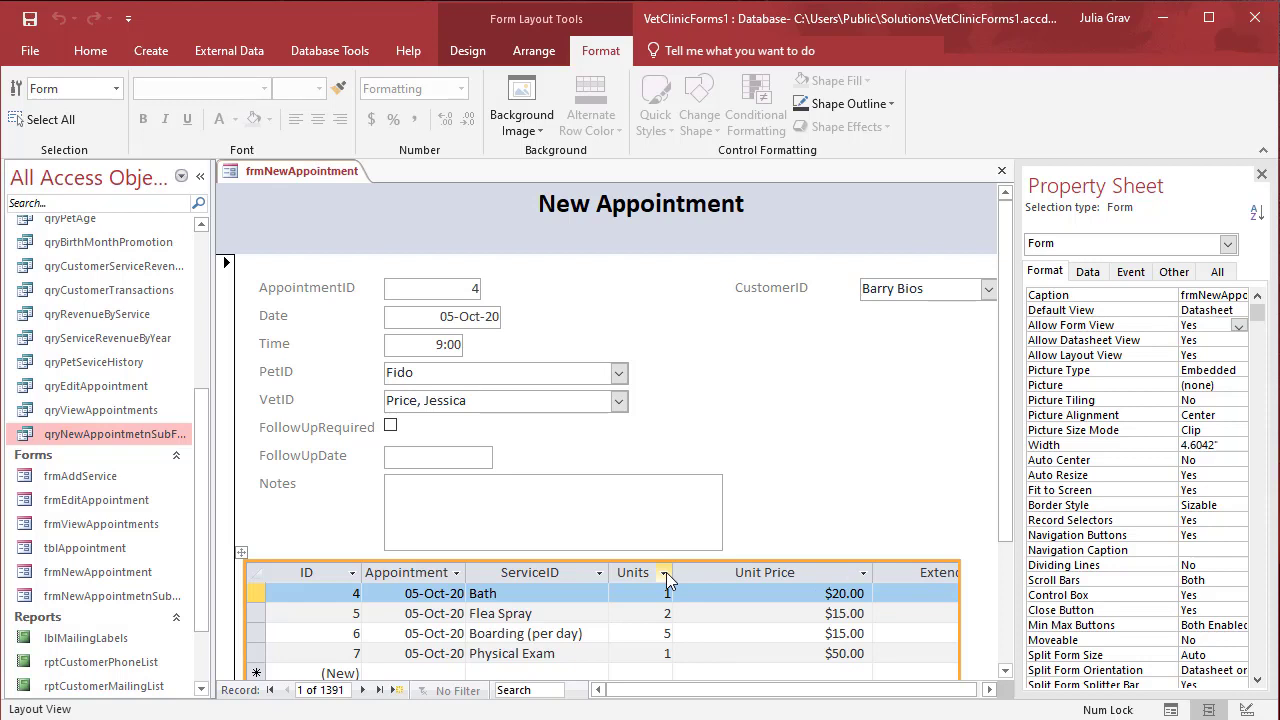
double_click(872, 571)
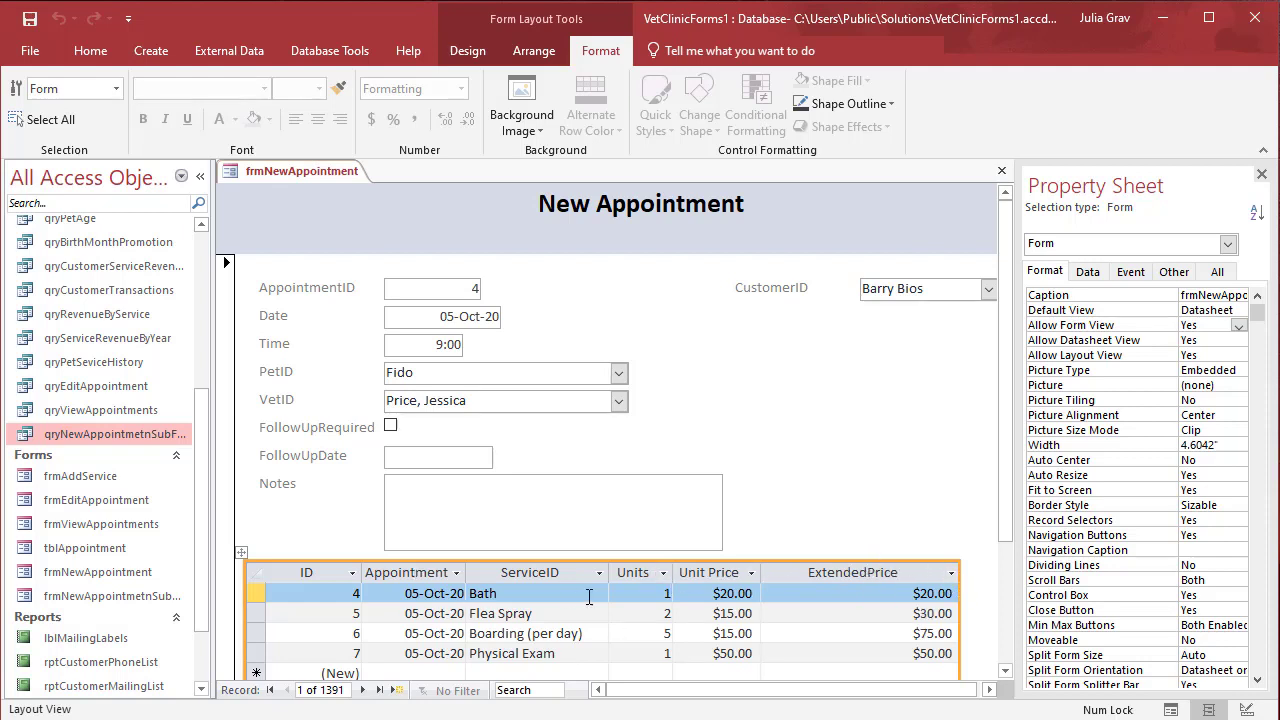
right_click(311, 175)
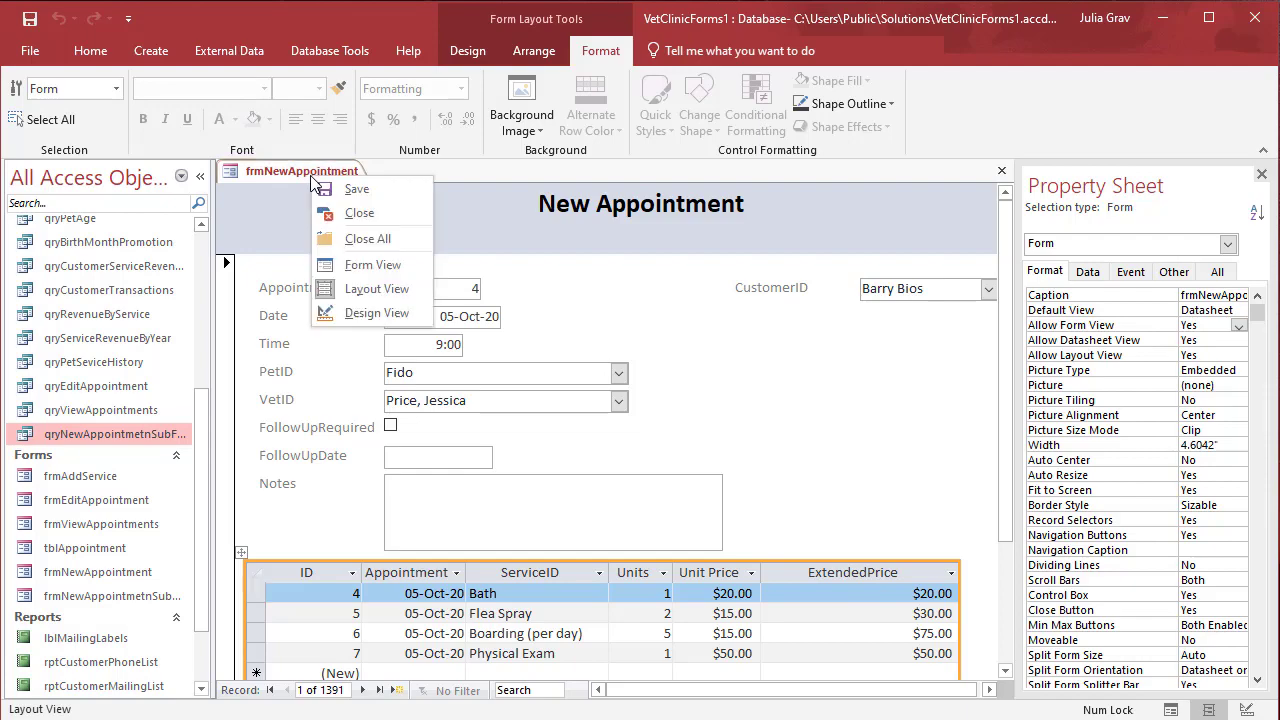
Step: In Design View, rename the subform labels ServiceID to 'Service' and AppointmentID to 'Appointment Date'
click(330, 314)
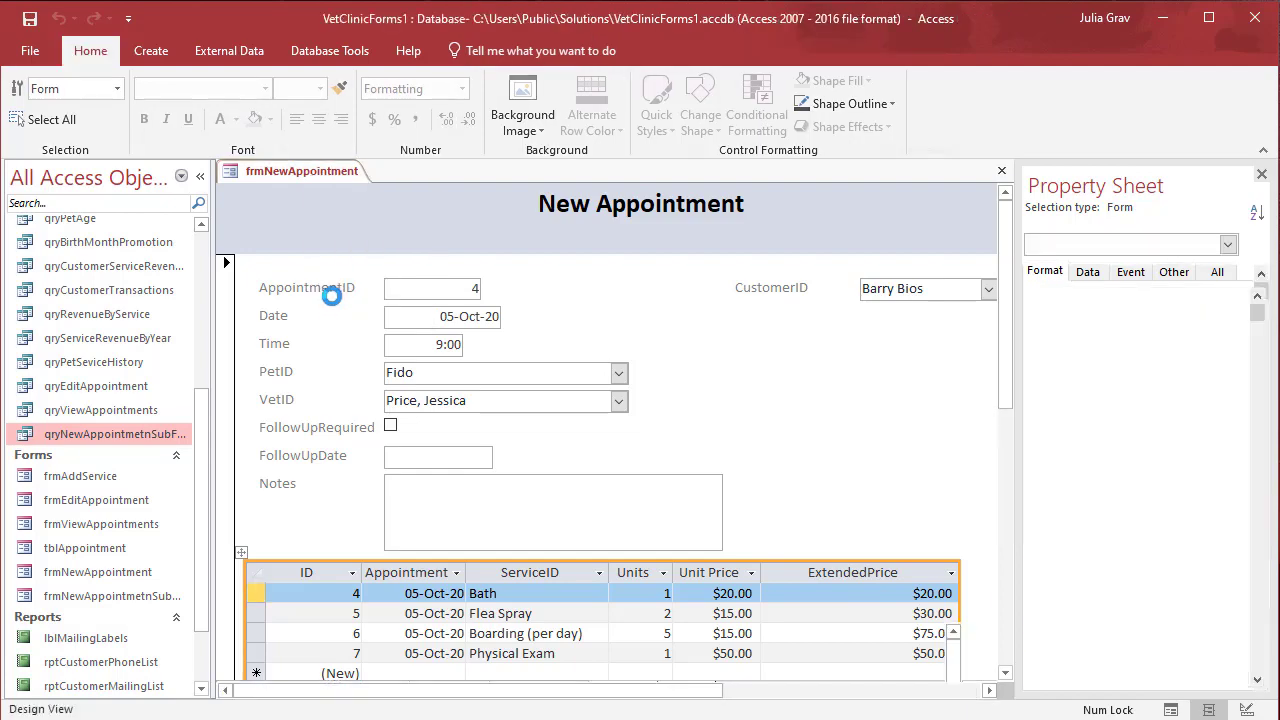
scroll(450, 512, down, 5)
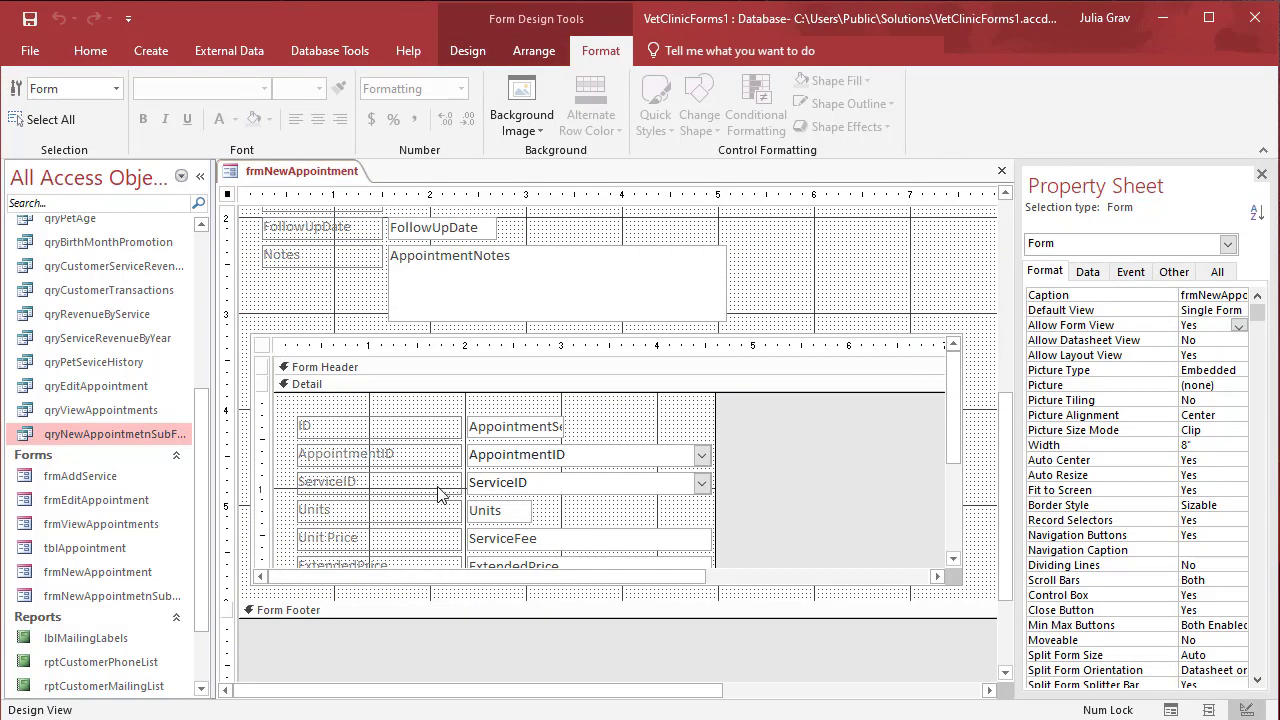
click(363, 480)
click(352, 478)
click(354, 481)
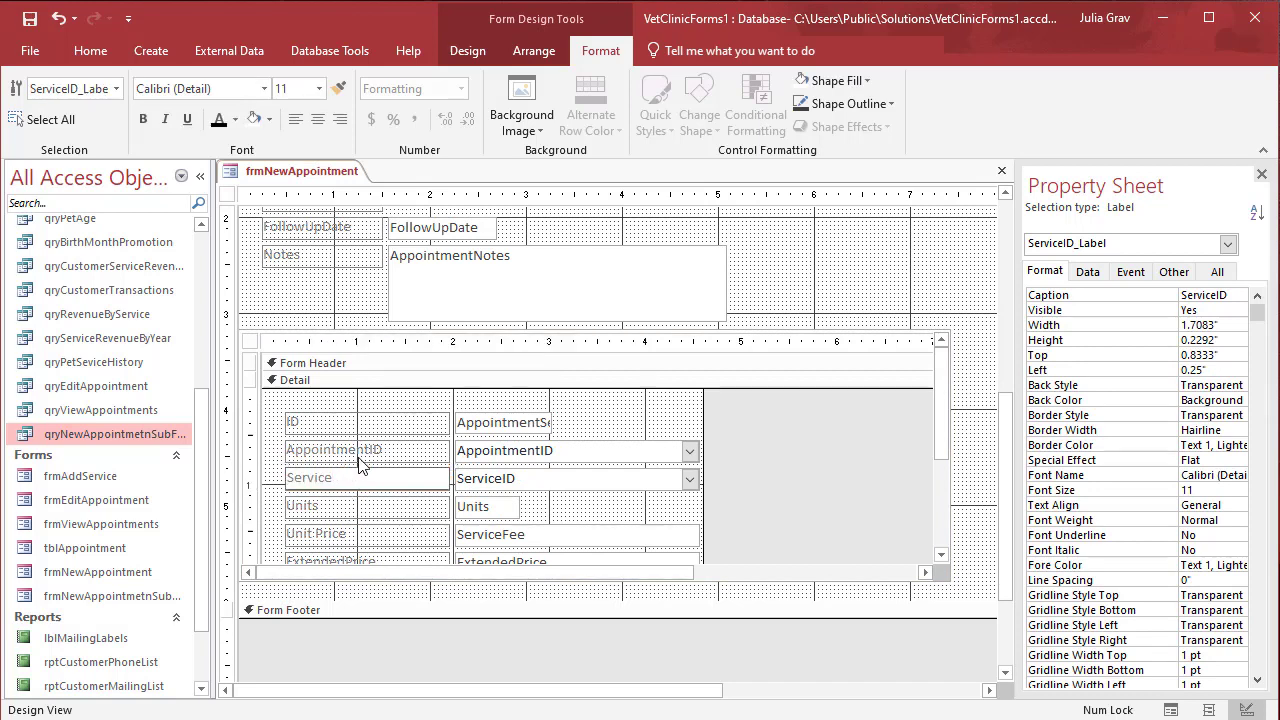
click(389, 450)
click(389, 450)
key(BackSpace)
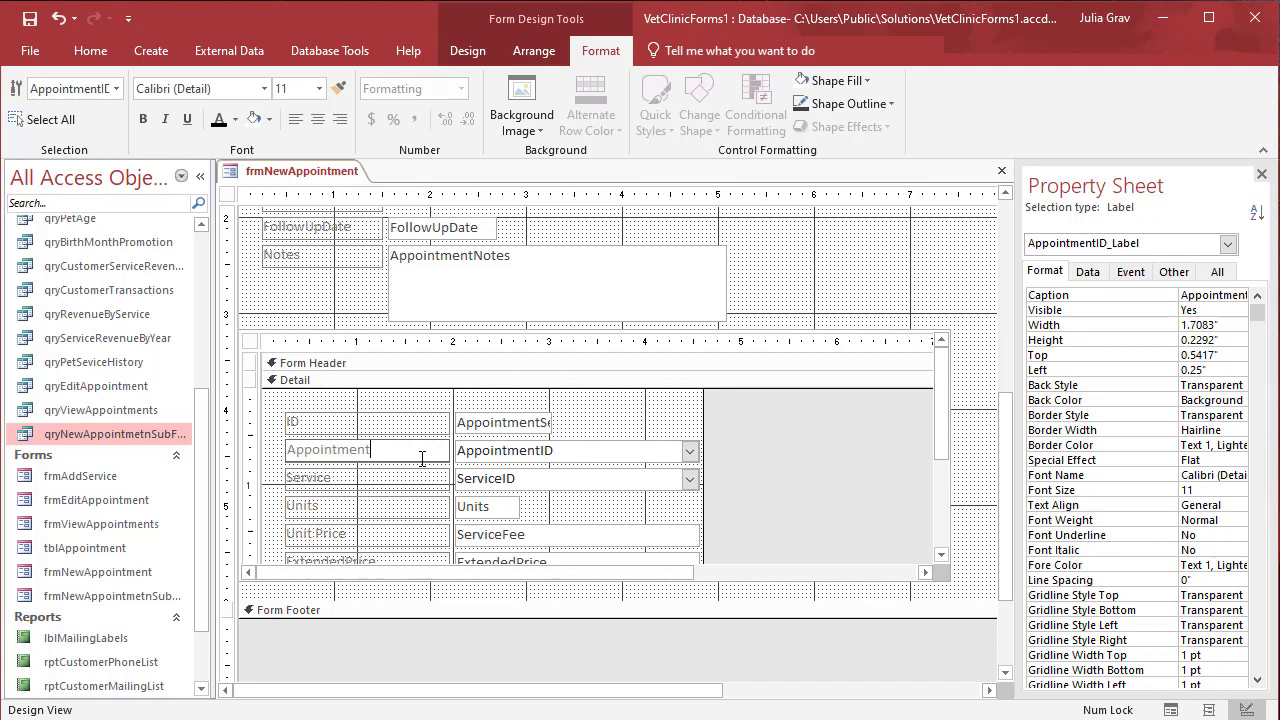
text(Date)
right_click(330, 178)
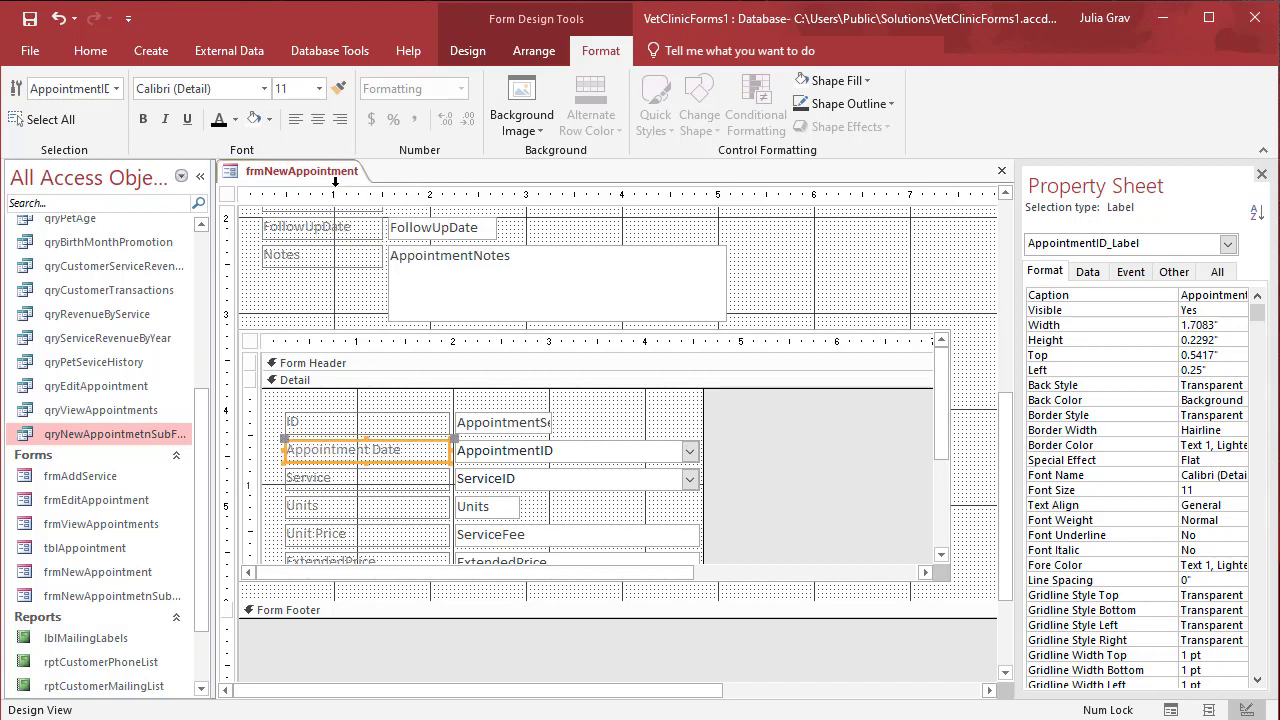
right_click(337, 183)
Step: Put frmNewAppointment into Layout View so the subform columns can be resized
click(380, 272)
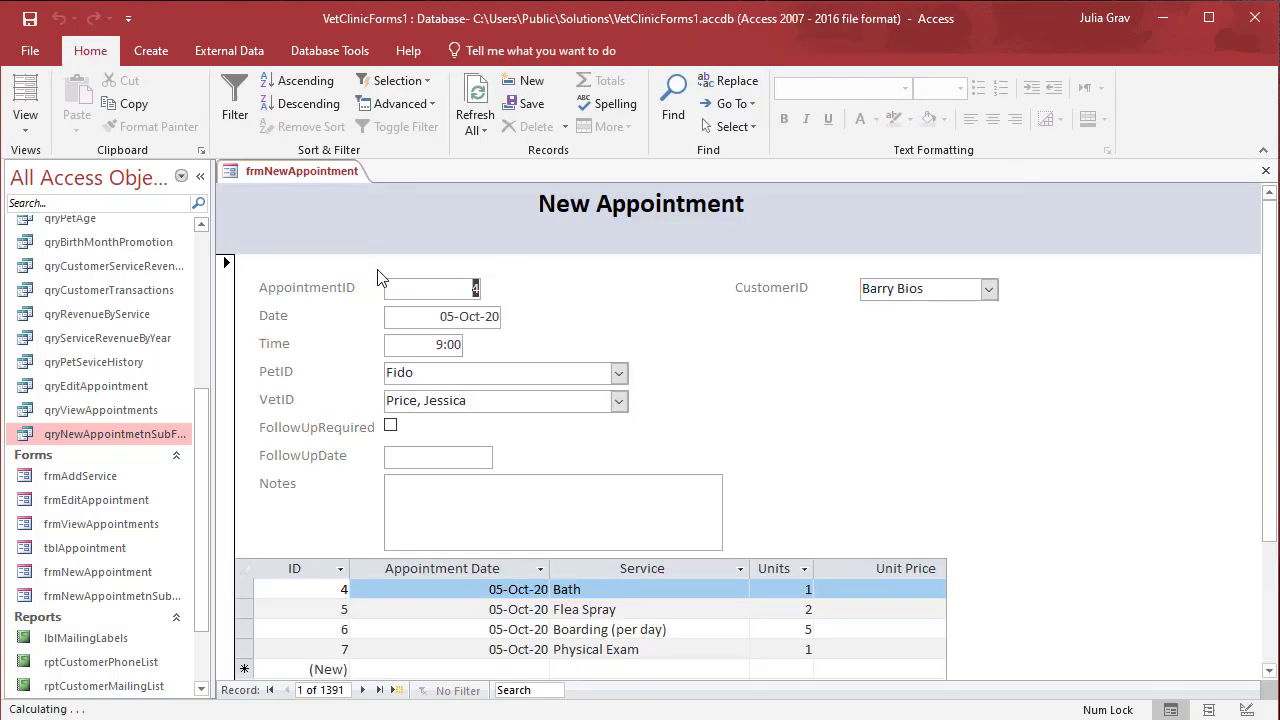
scroll(871, 457, down, 3)
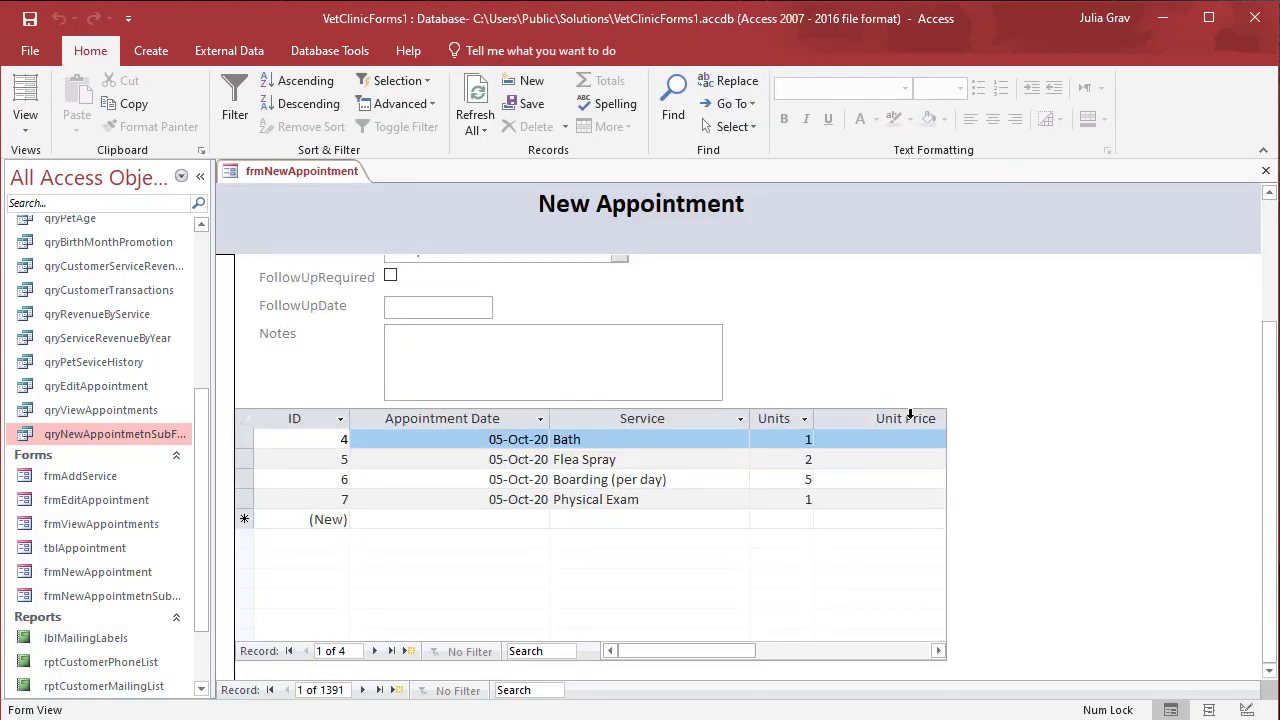
right_click(252, 170)
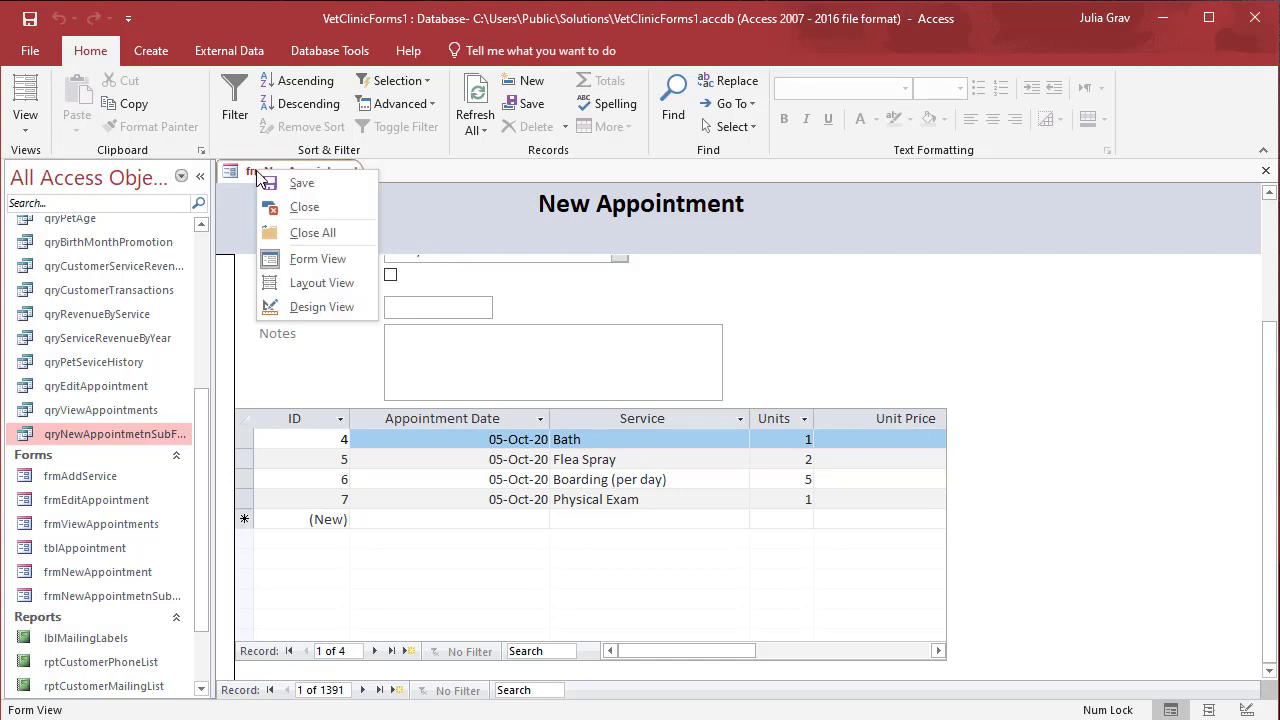
click(318, 281)
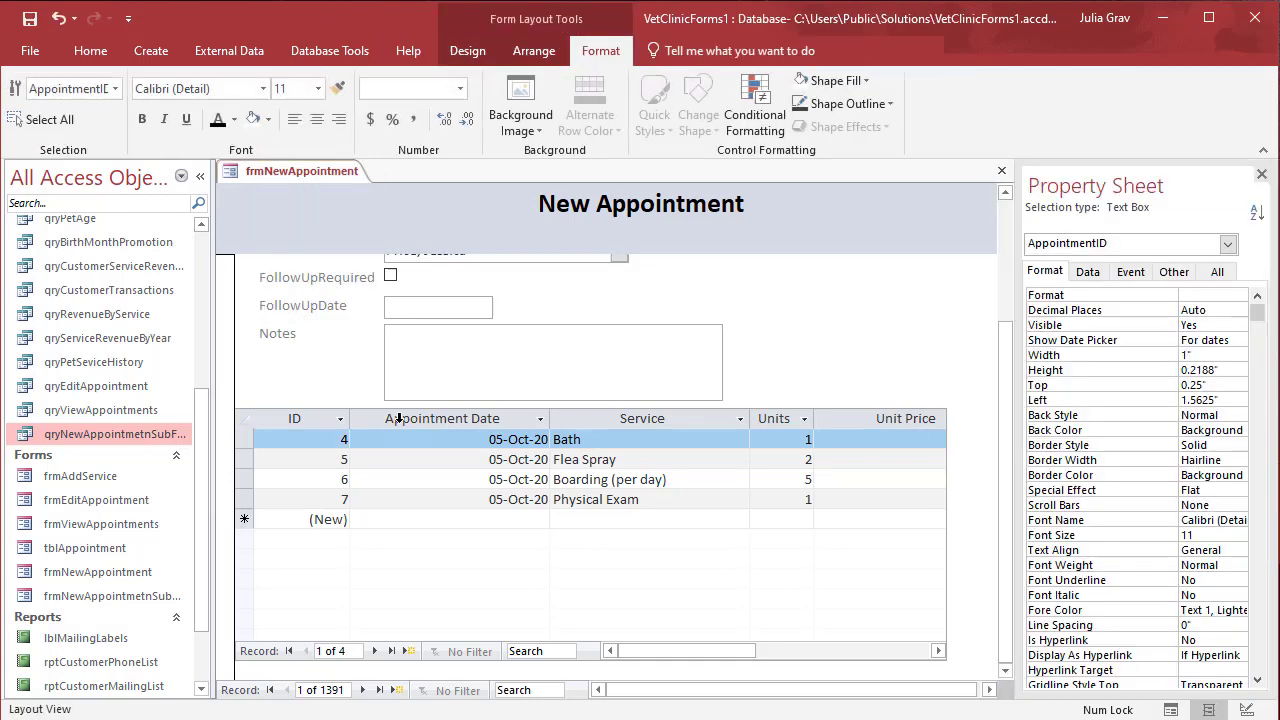
Step: Auto-fit the ID, Appointment Date, Service, Unit Price and ExtendedPrice columns to their contents
double_click(349, 418)
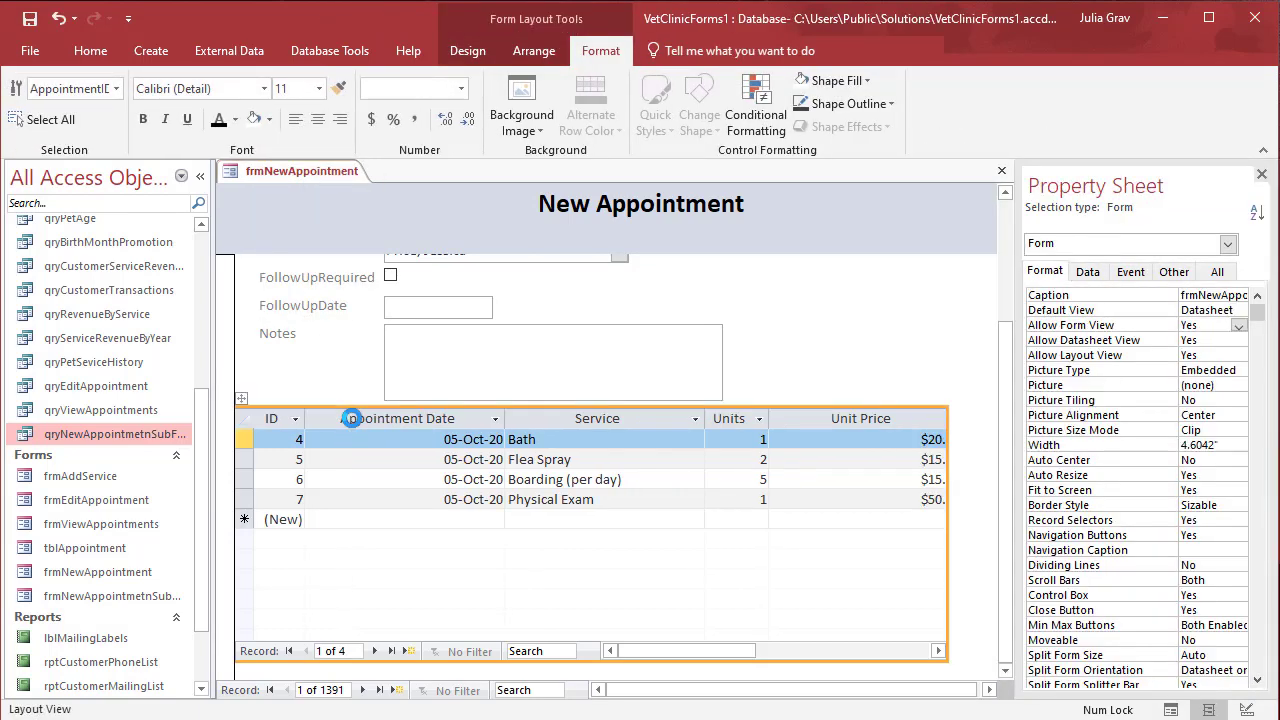
double_click(505, 418)
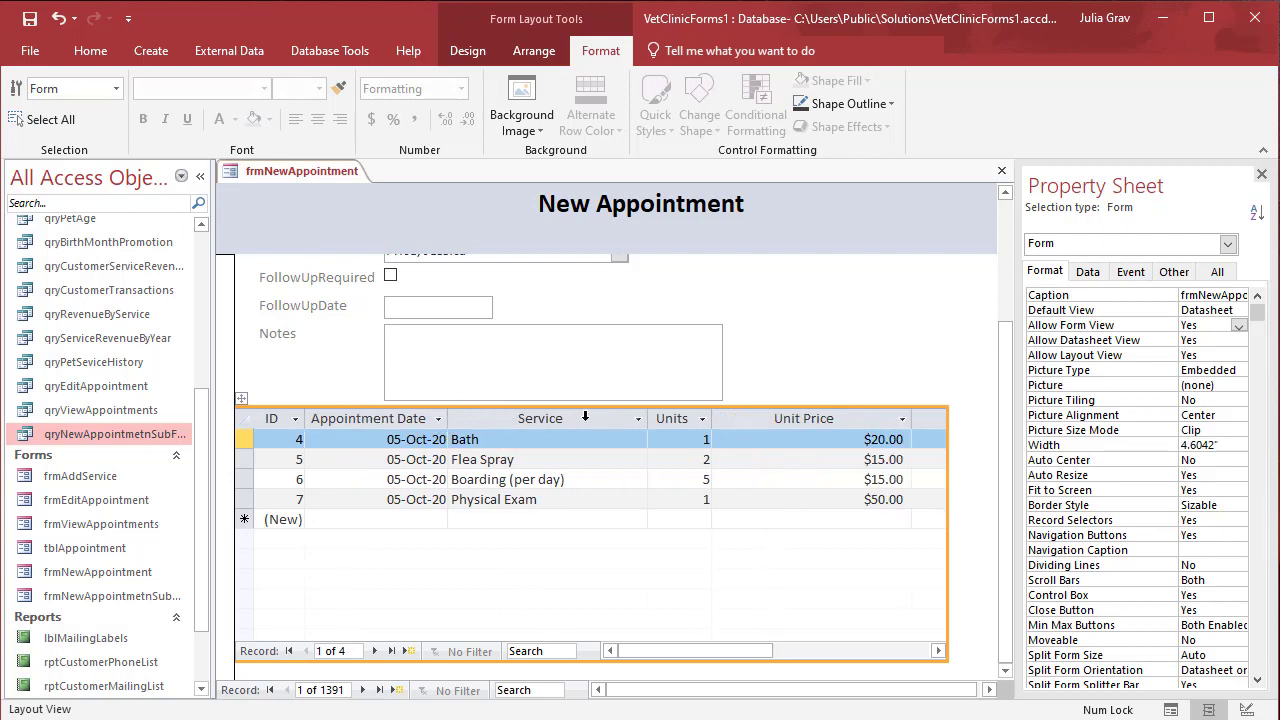
double_click(648, 418)
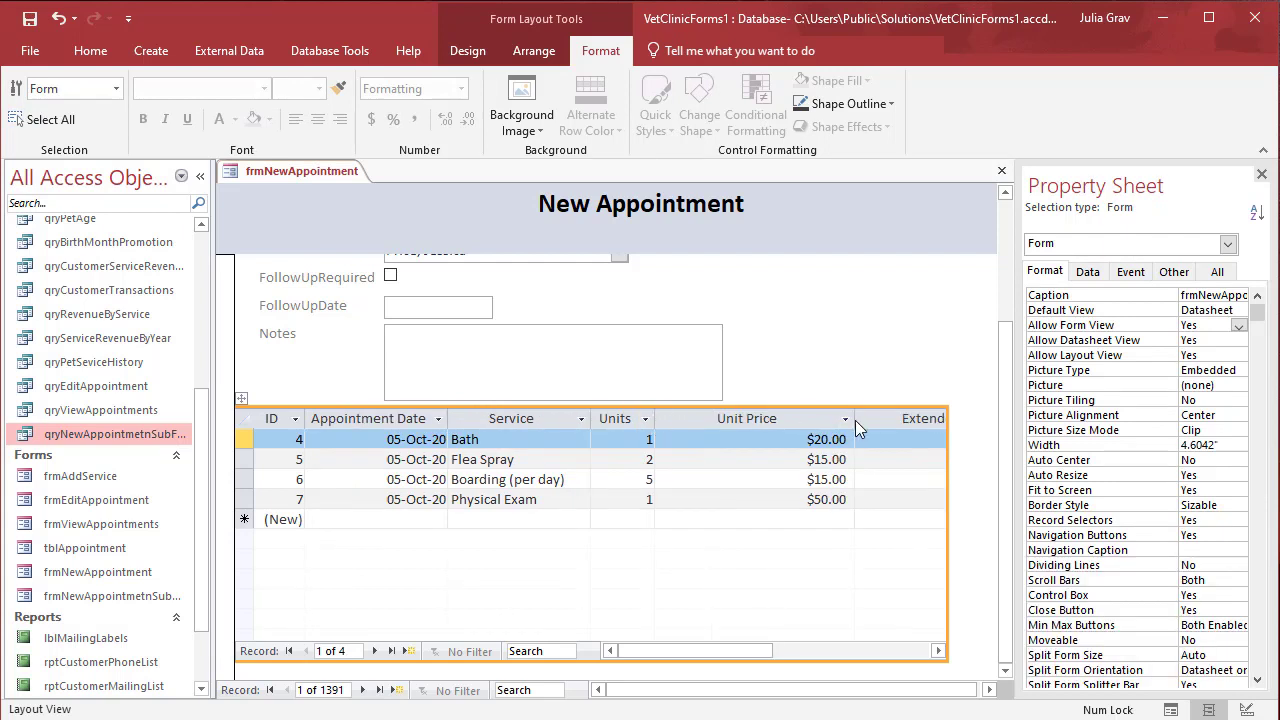
double_click(855, 418)
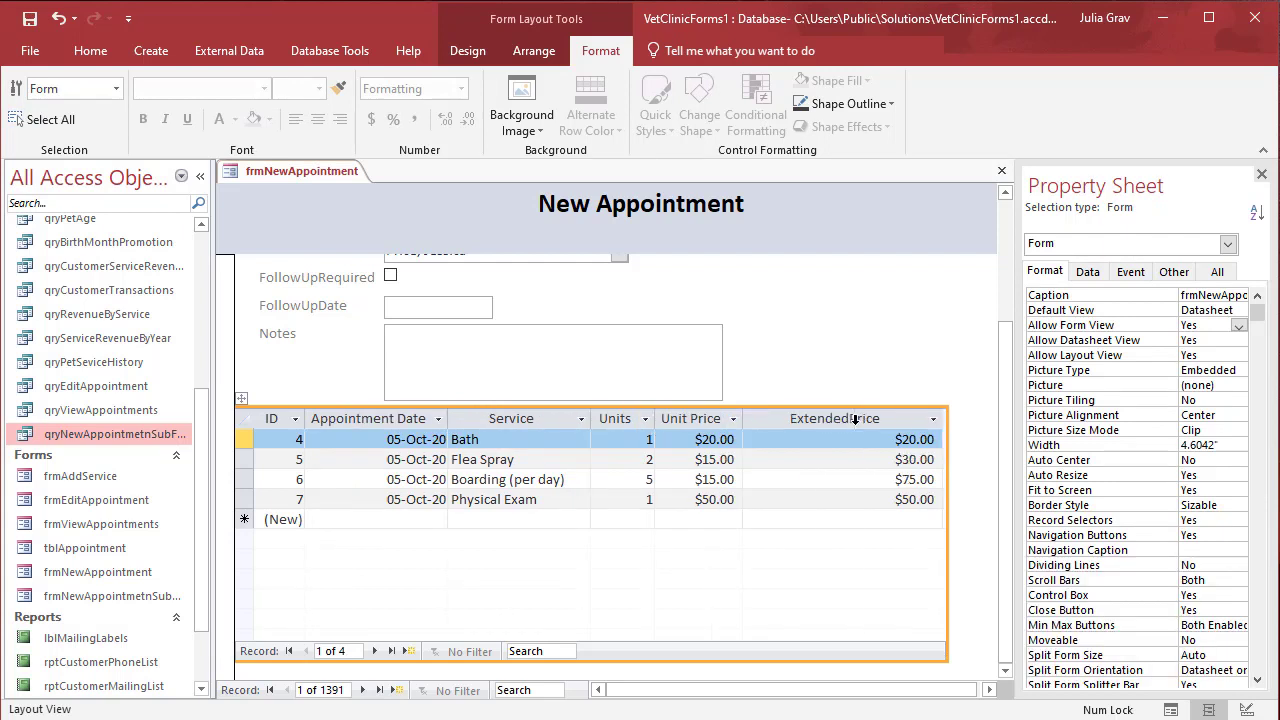
double_click(941, 416)
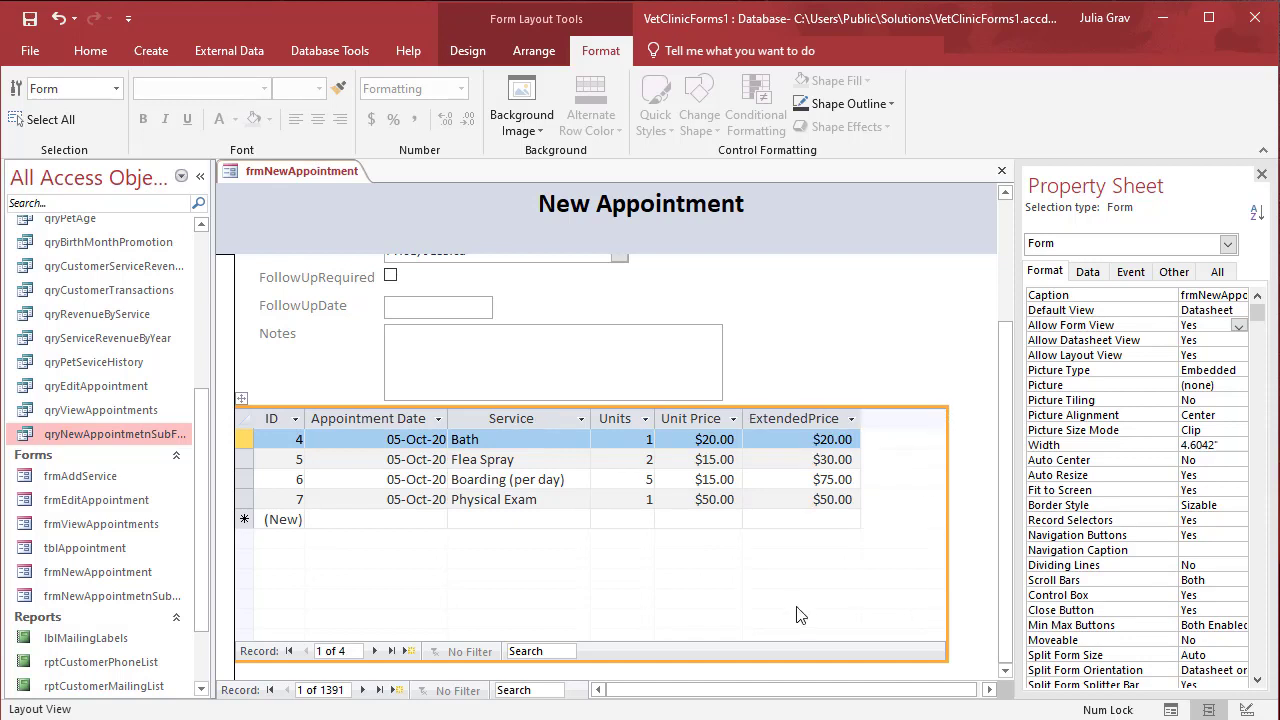
Step: Switch frmNewAppointment back to Form View
right_click(360, 174)
click(308, 171)
right_click(300, 166)
click(322, 254)
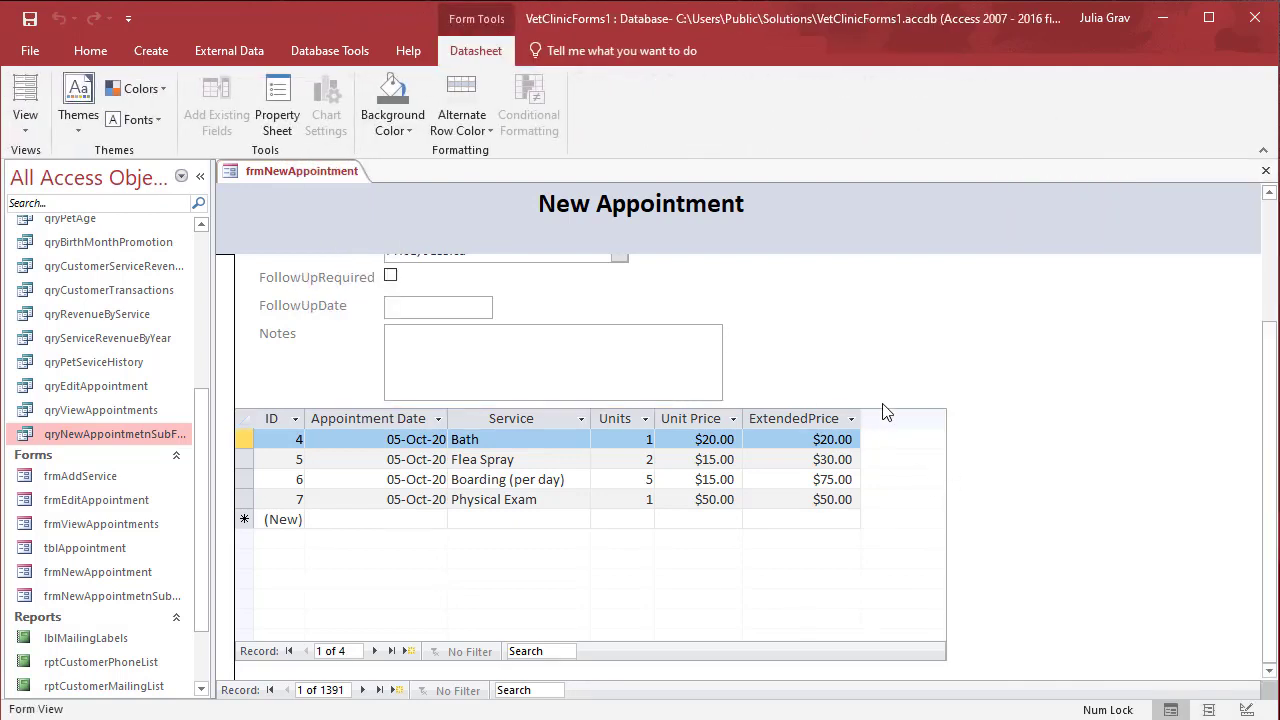
Step: Scroll back to the top and reopen frmNewAppointment in Design View
drag(1268, 395, 1268, 240)
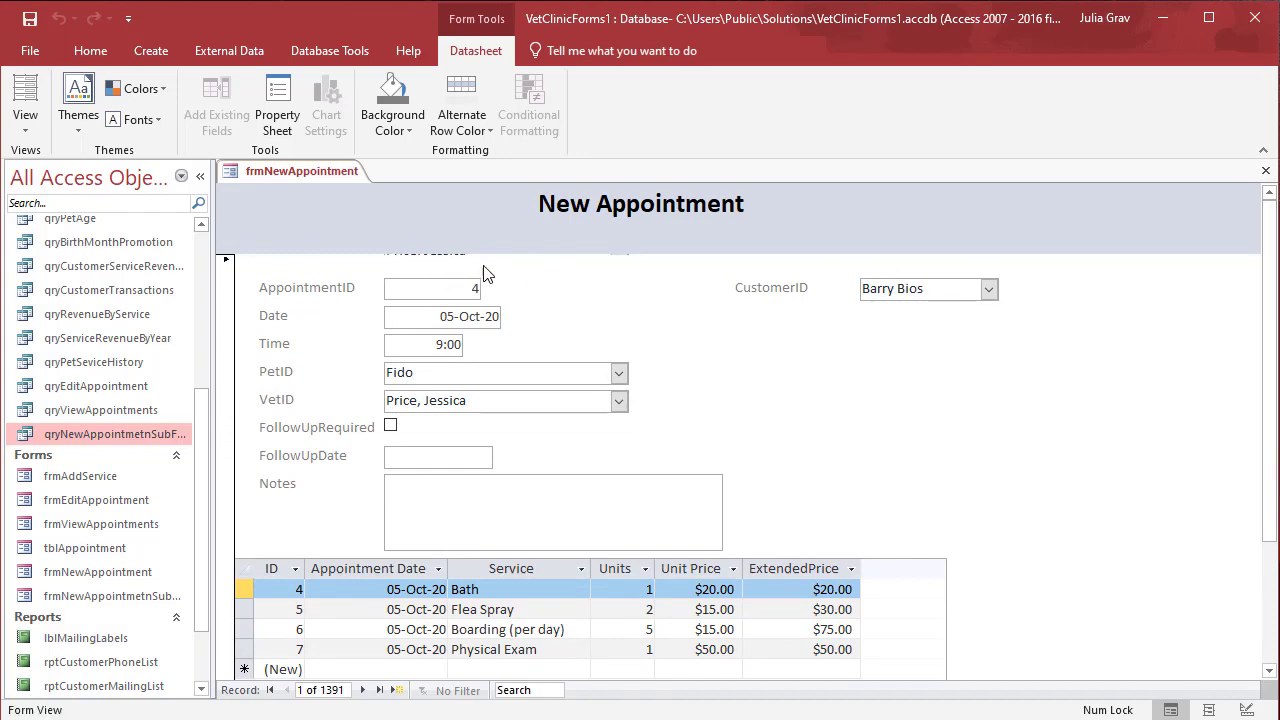
right_click(343, 169)
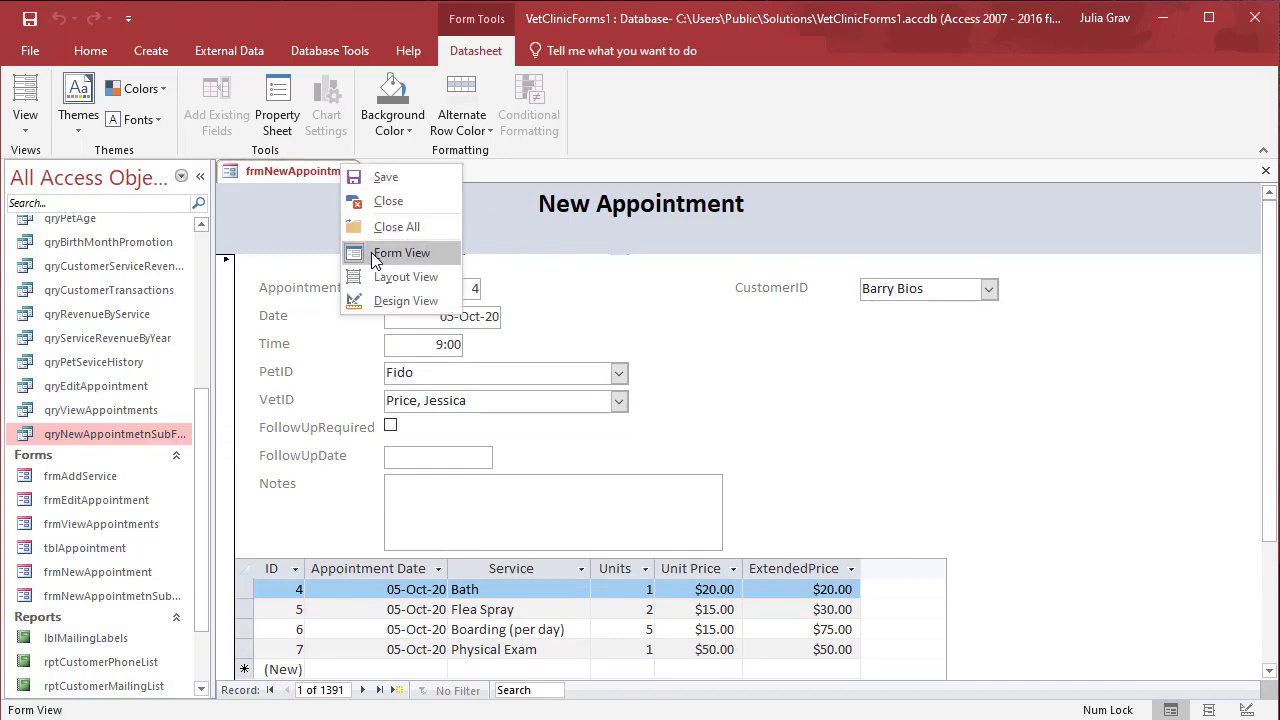
click(398, 300)
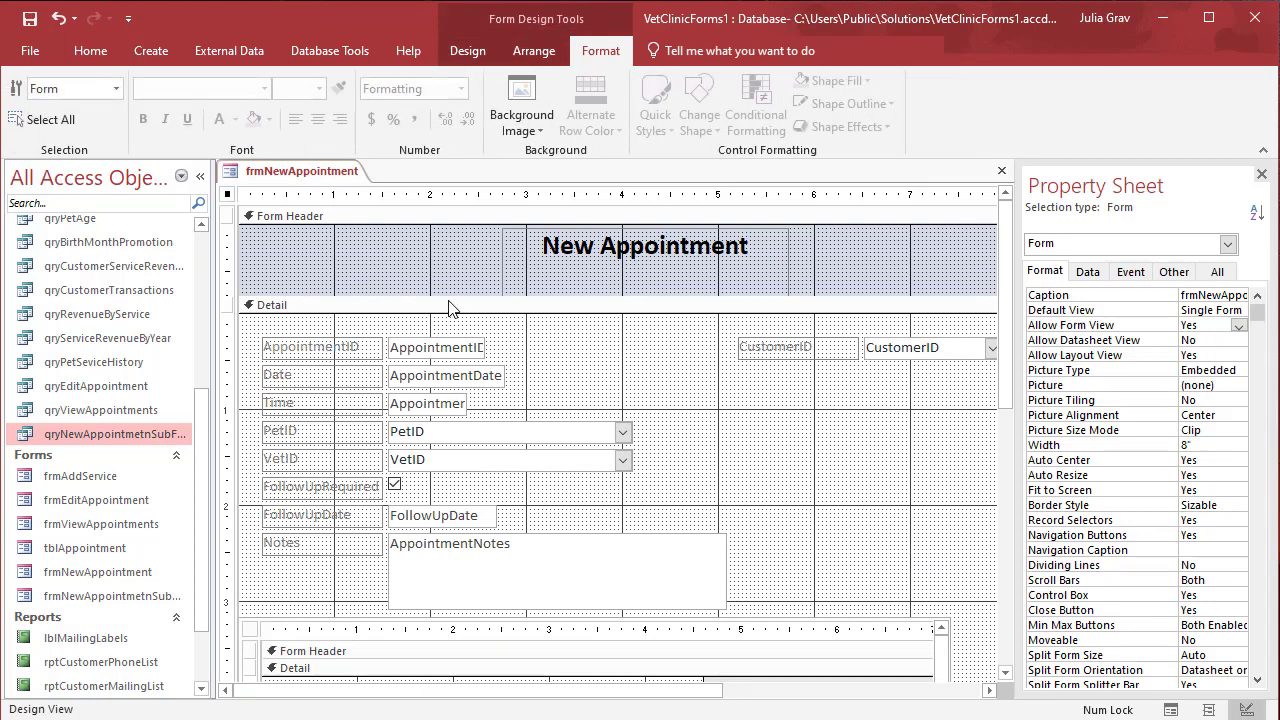
Step: Shrink the New Appointment title label to 0.3333" high and shorten the Form Header section
click(520, 257)
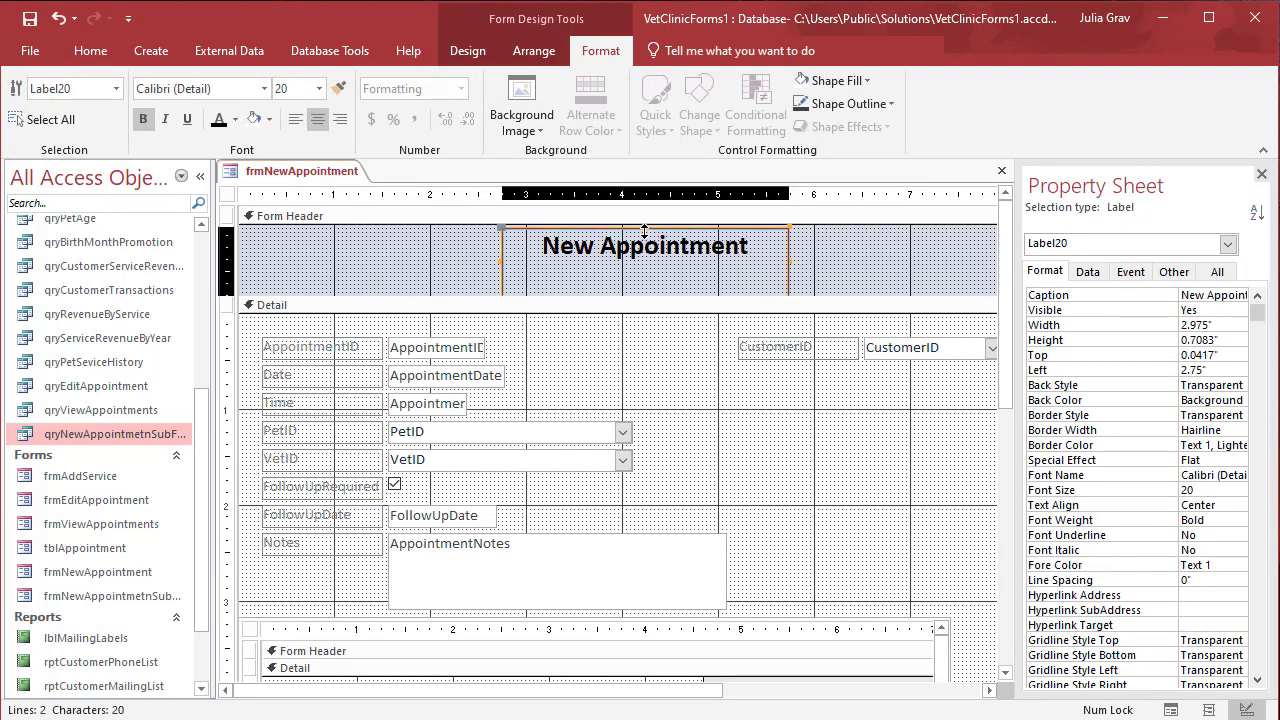
drag(641, 229, 615, 227)
drag(610, 293, 610, 266)
Step: View frmNewAppointment in Form View to check the tightened header
right_click(328, 177)
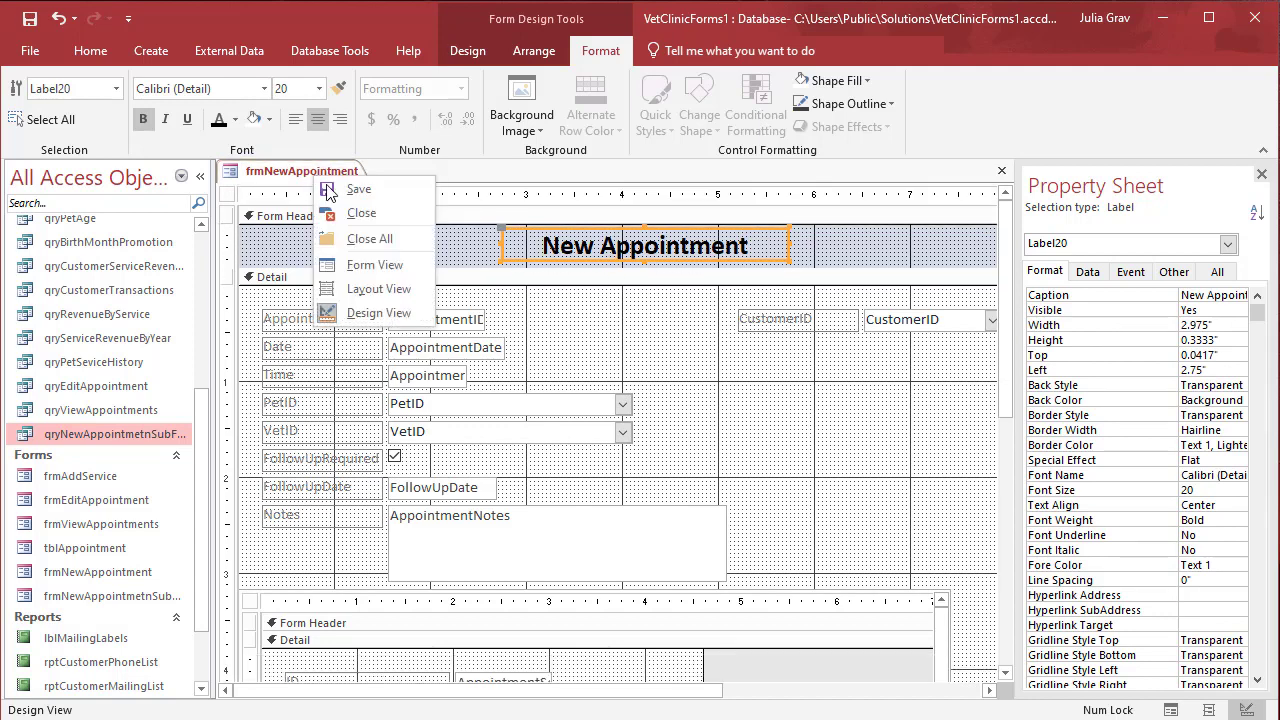
right_click(328, 177)
click(368, 266)
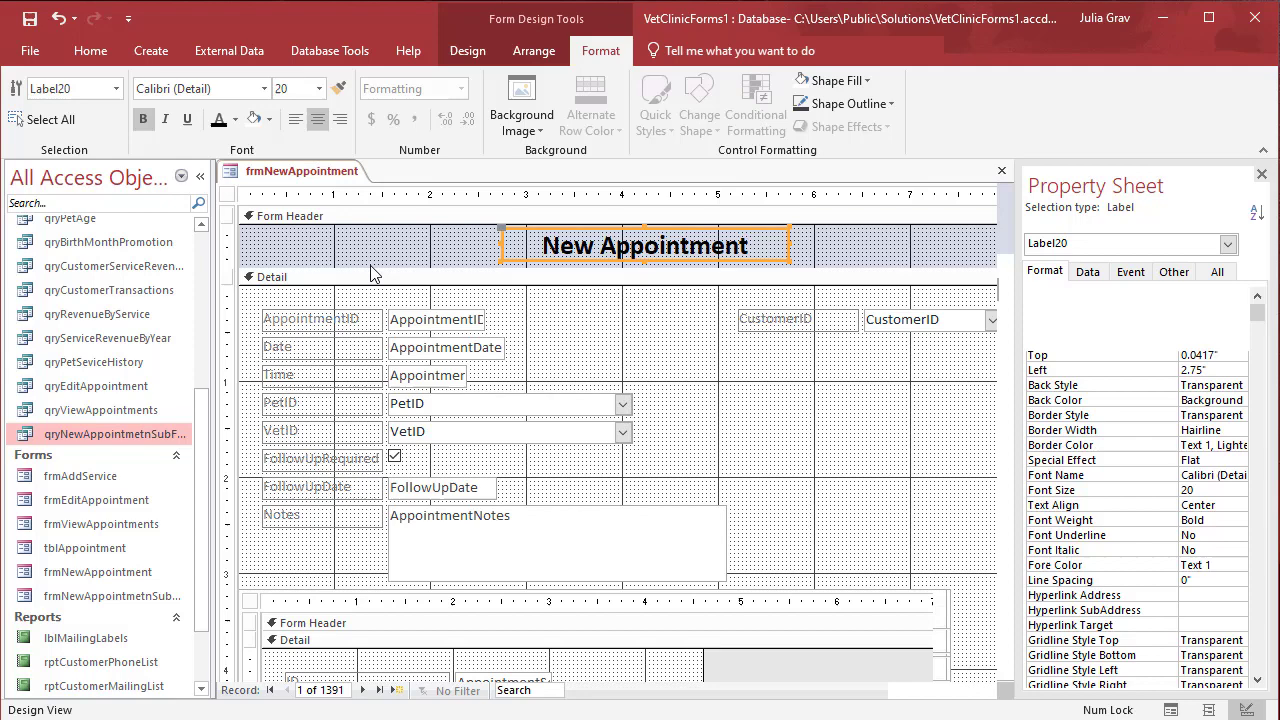
scroll(757, 323, down, 2)
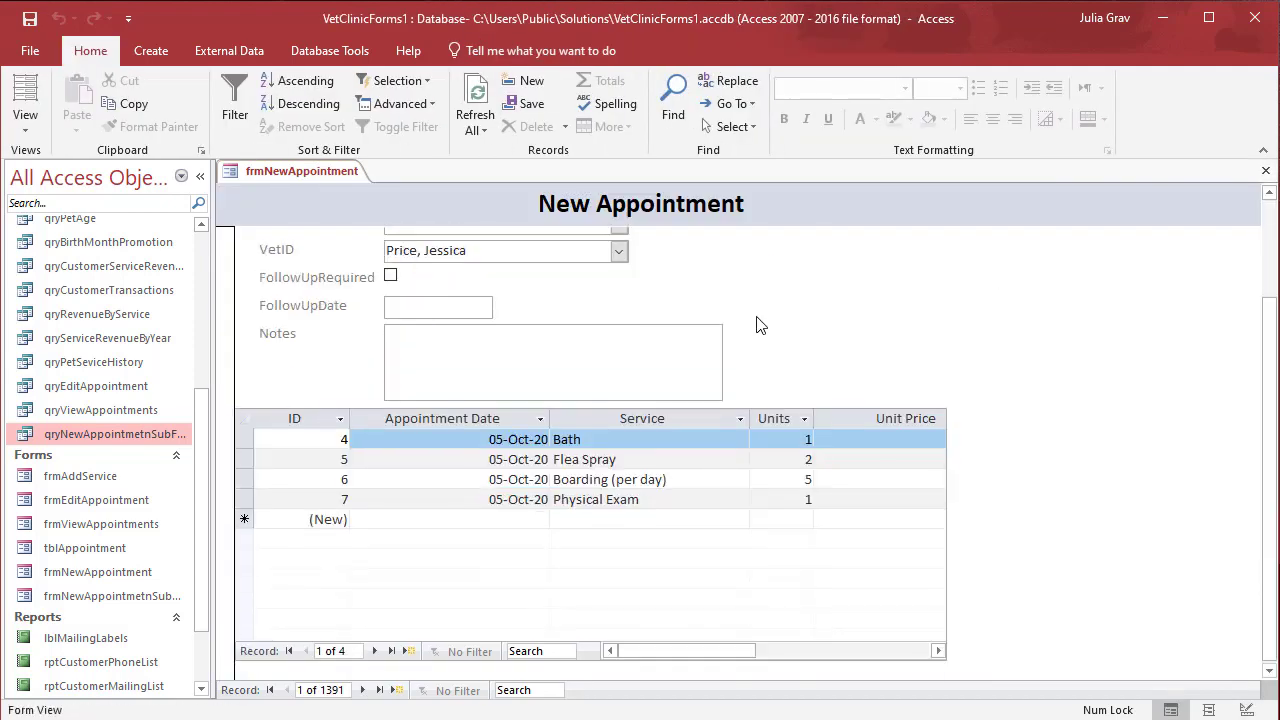
scroll(757, 323, up, 2)
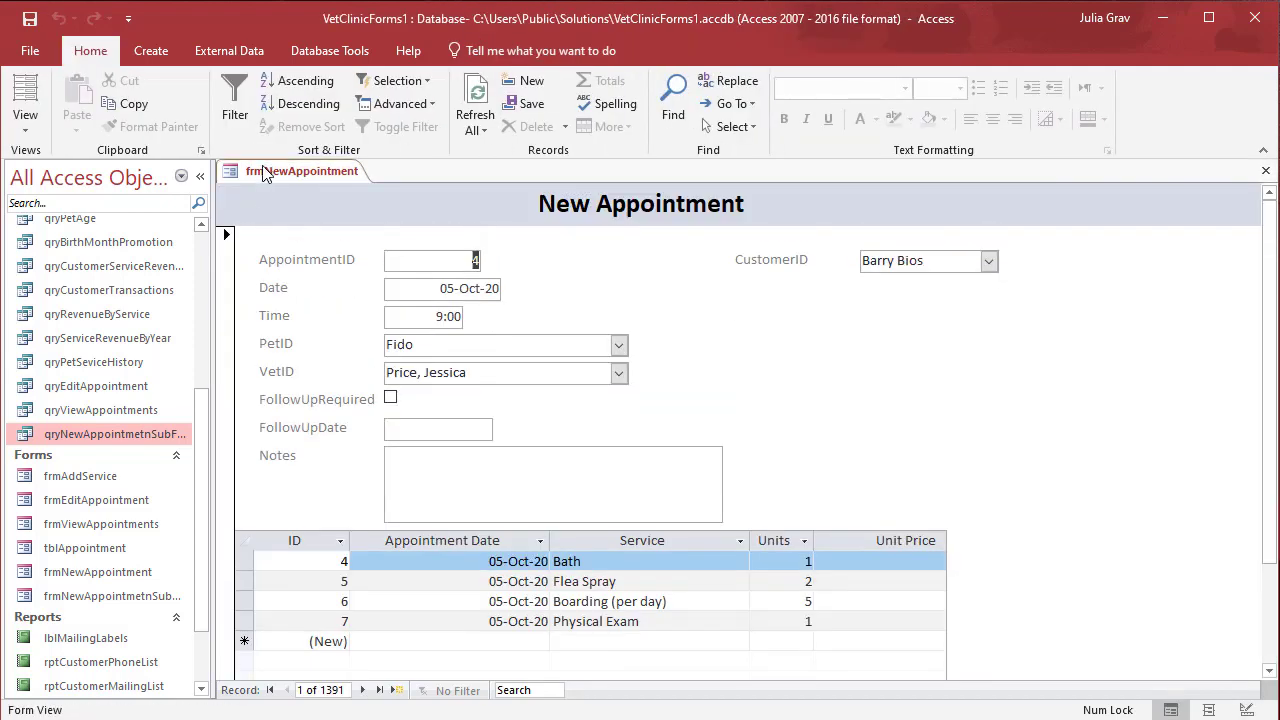